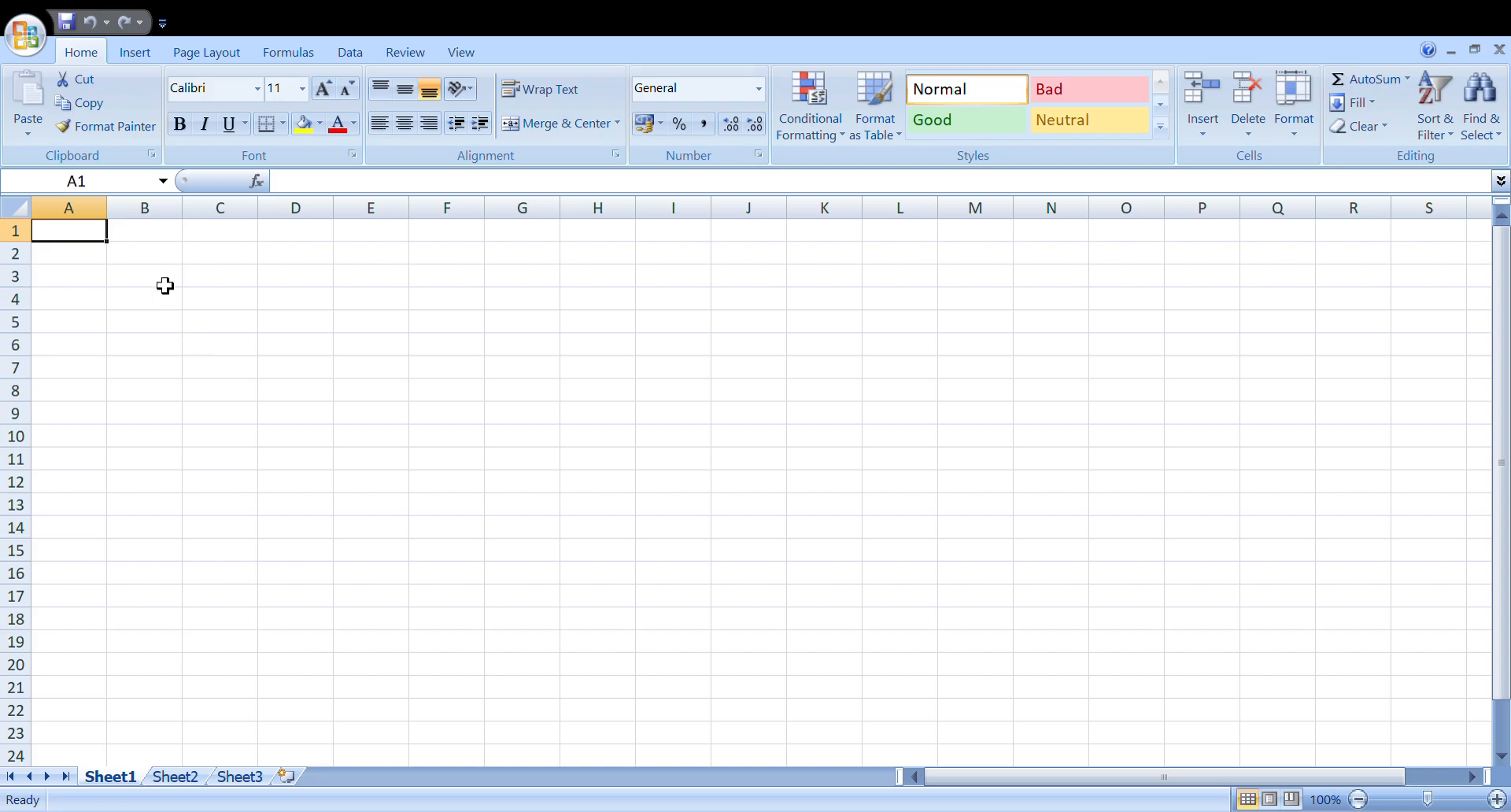
Select columns A, B, C, D and E one at a time to review how columns are lettered.
left_click(100, 222)
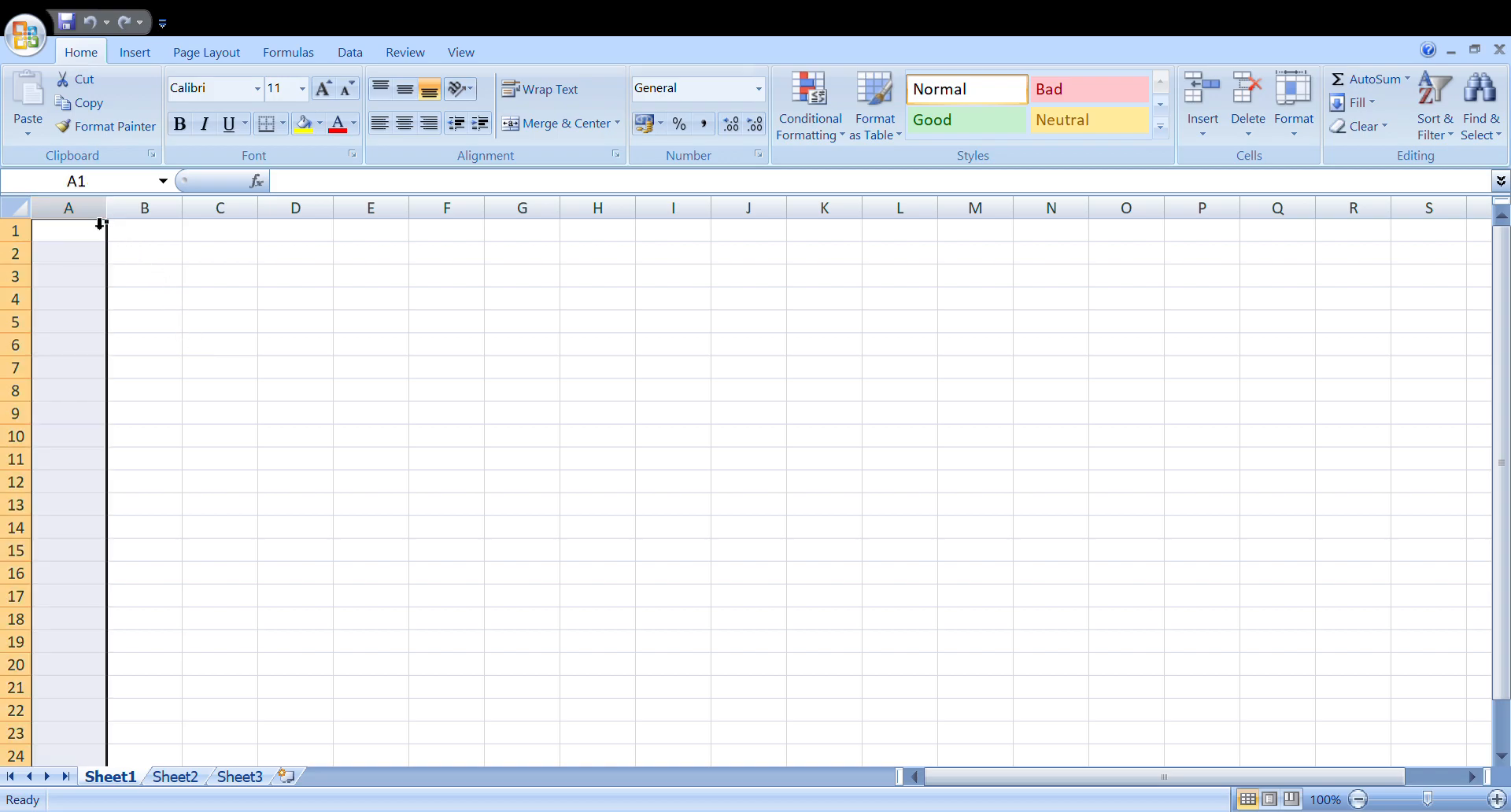
left_click(154, 226)
left_click(240, 226)
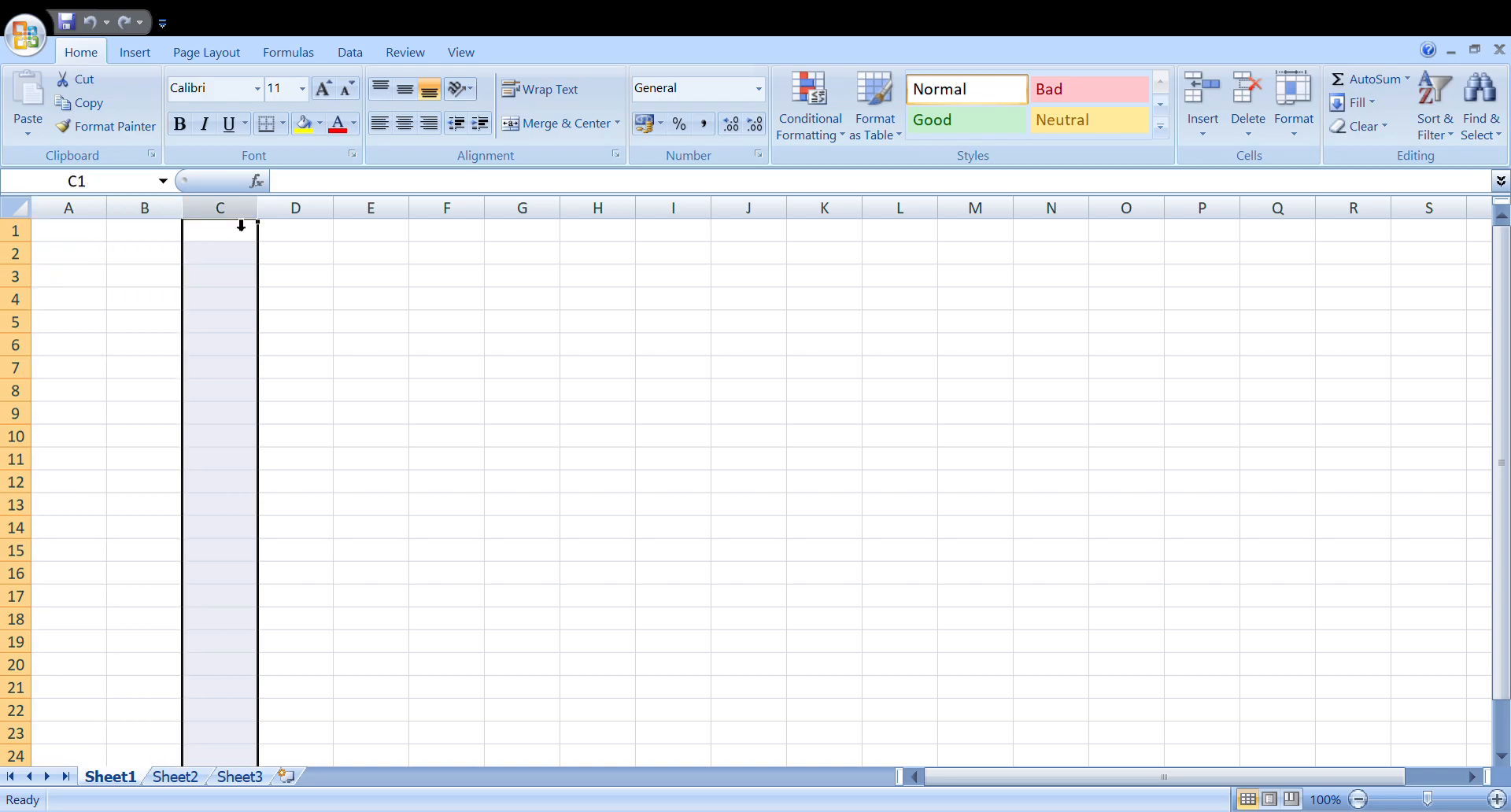
left_click(304, 227)
left_click(378, 226)
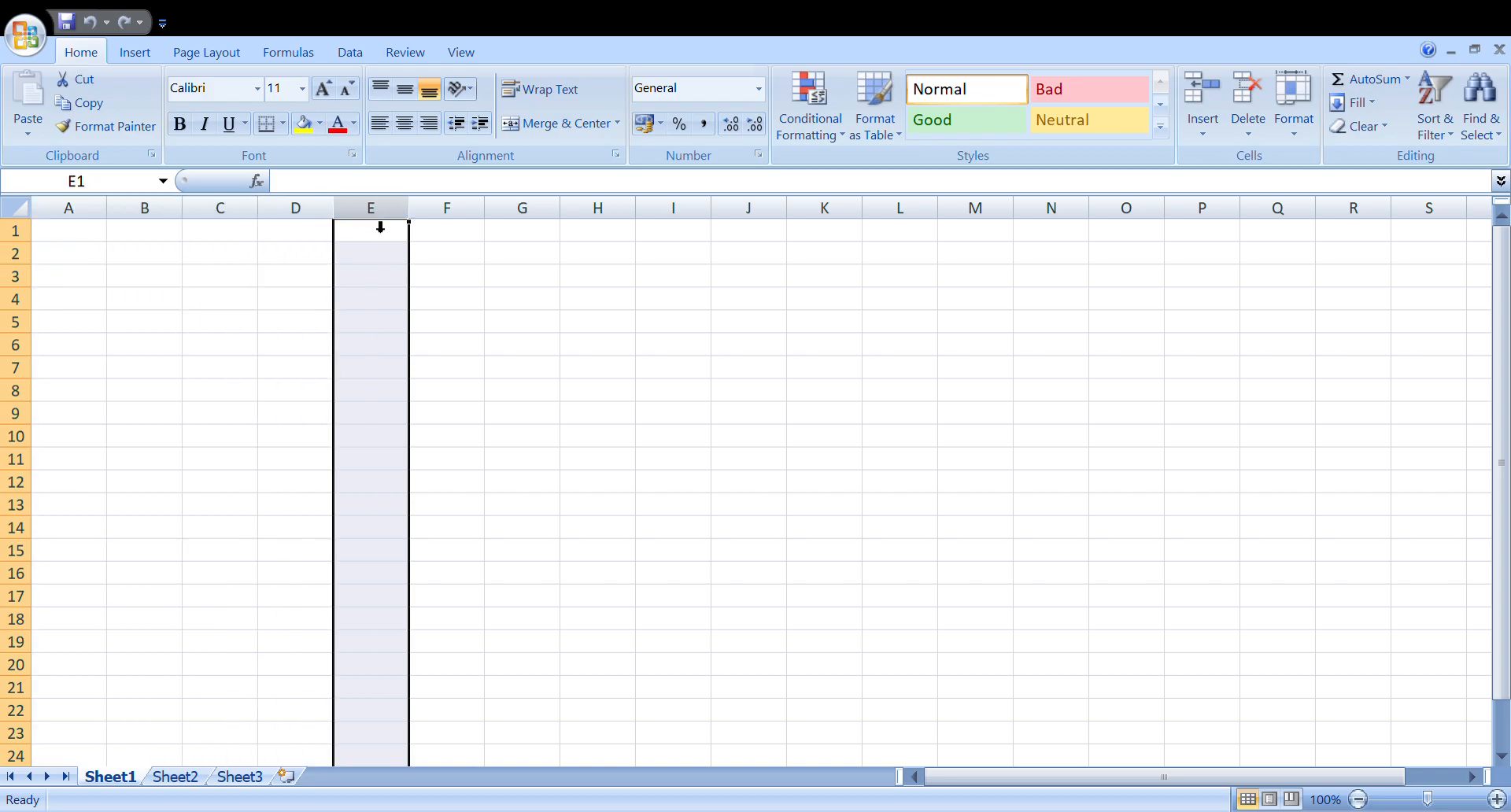
Select columns Z, AA, AB and AC one at a time to review the column lettering beyond Z.
left_click(1471, 776)
left_click(1471, 776)
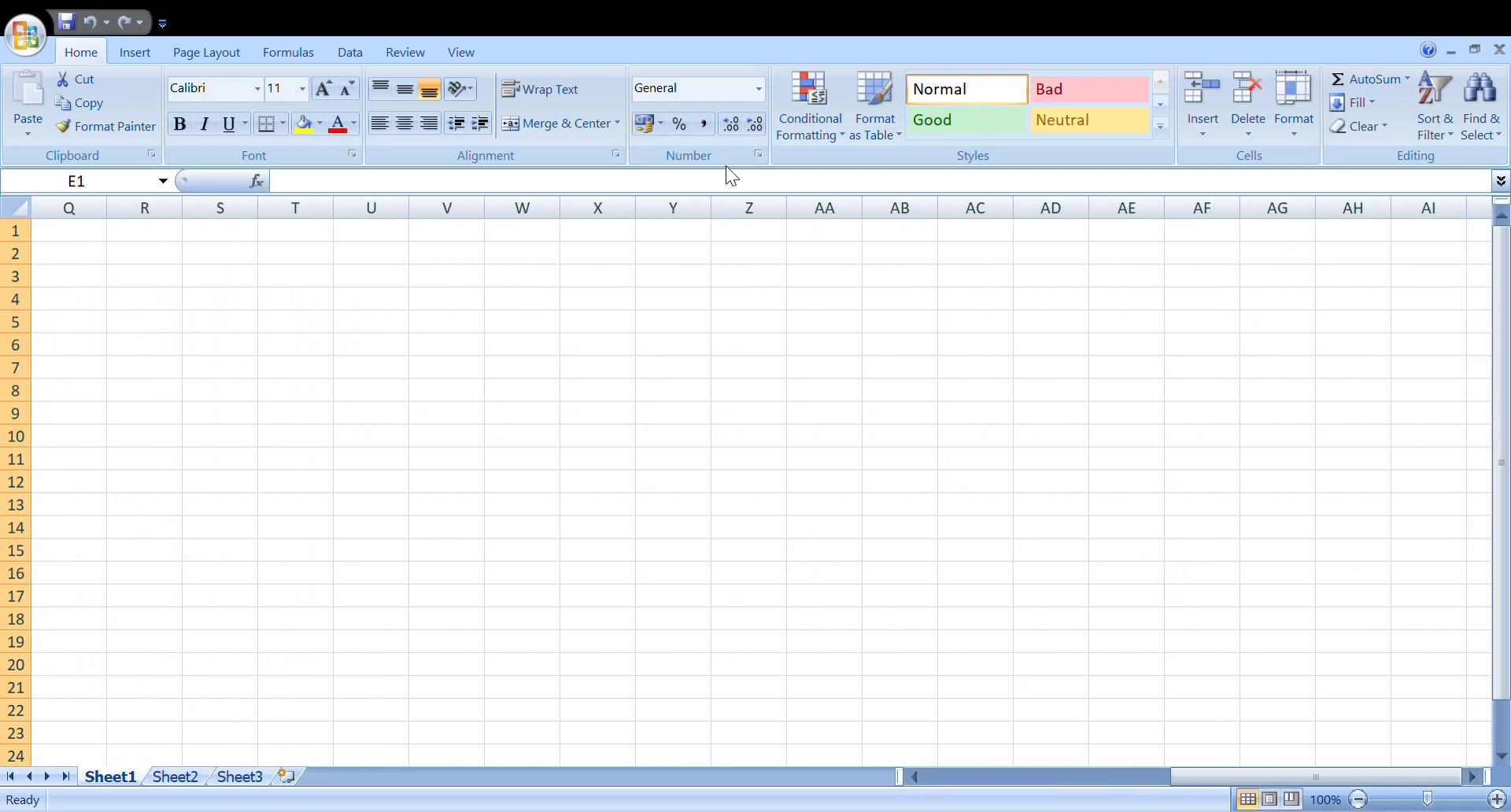
left_click(749, 210)
left_click(835, 220)
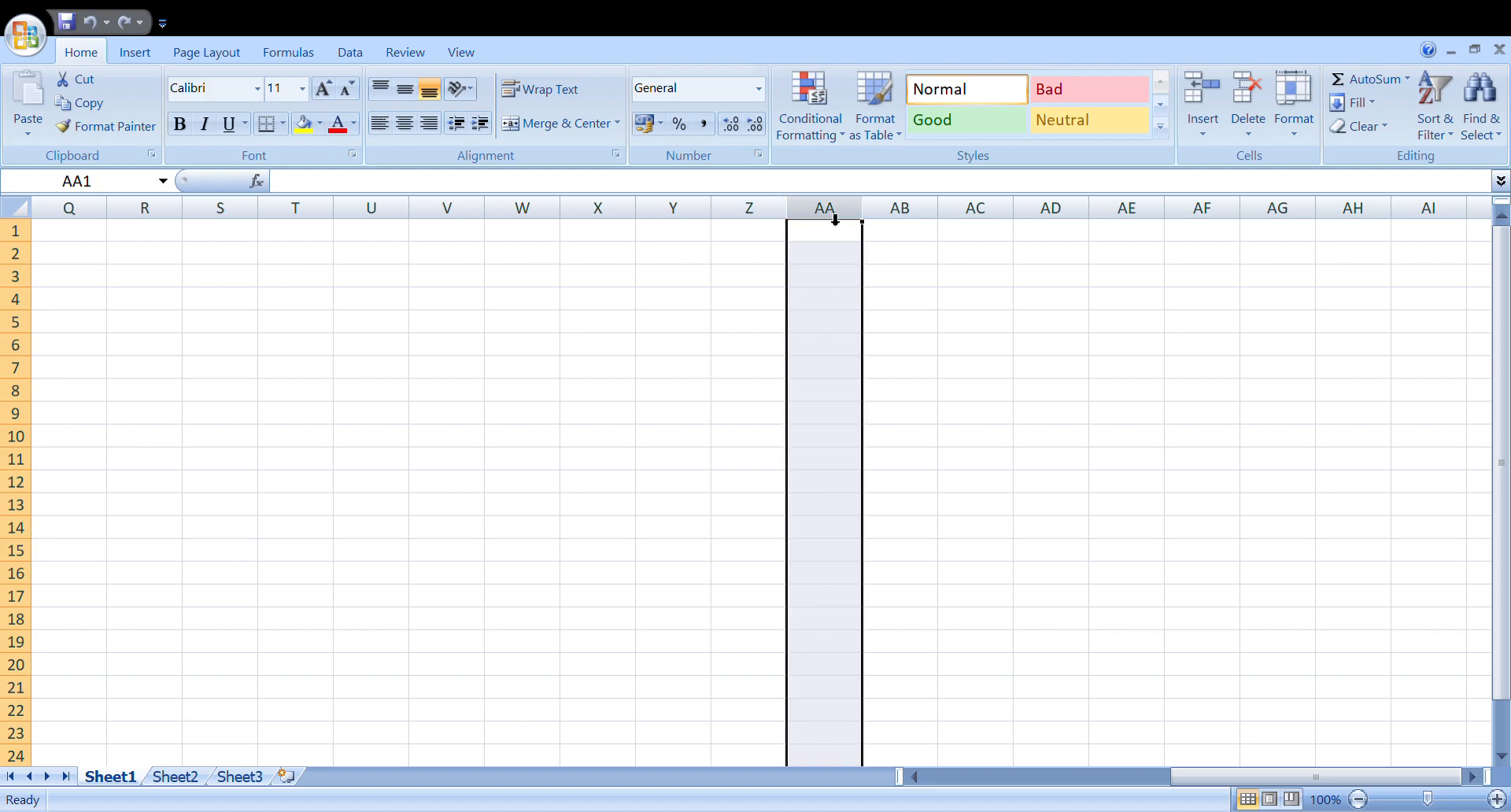
left_click(920, 217)
left_click(985, 229)
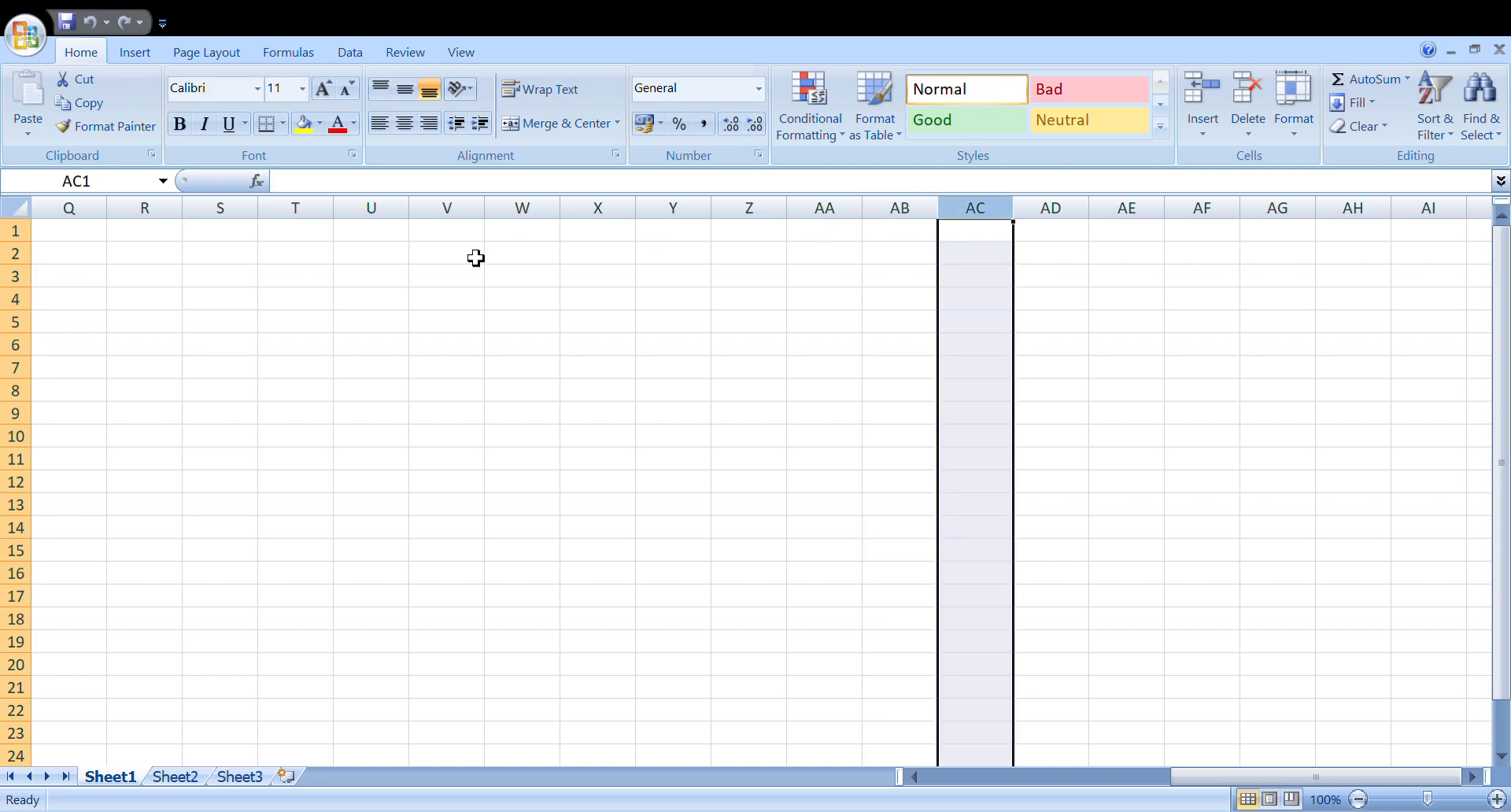
Select rows 1, 2 and 3 one at a time to review the row numbering, ending on cell R10.
left_click(52, 250)
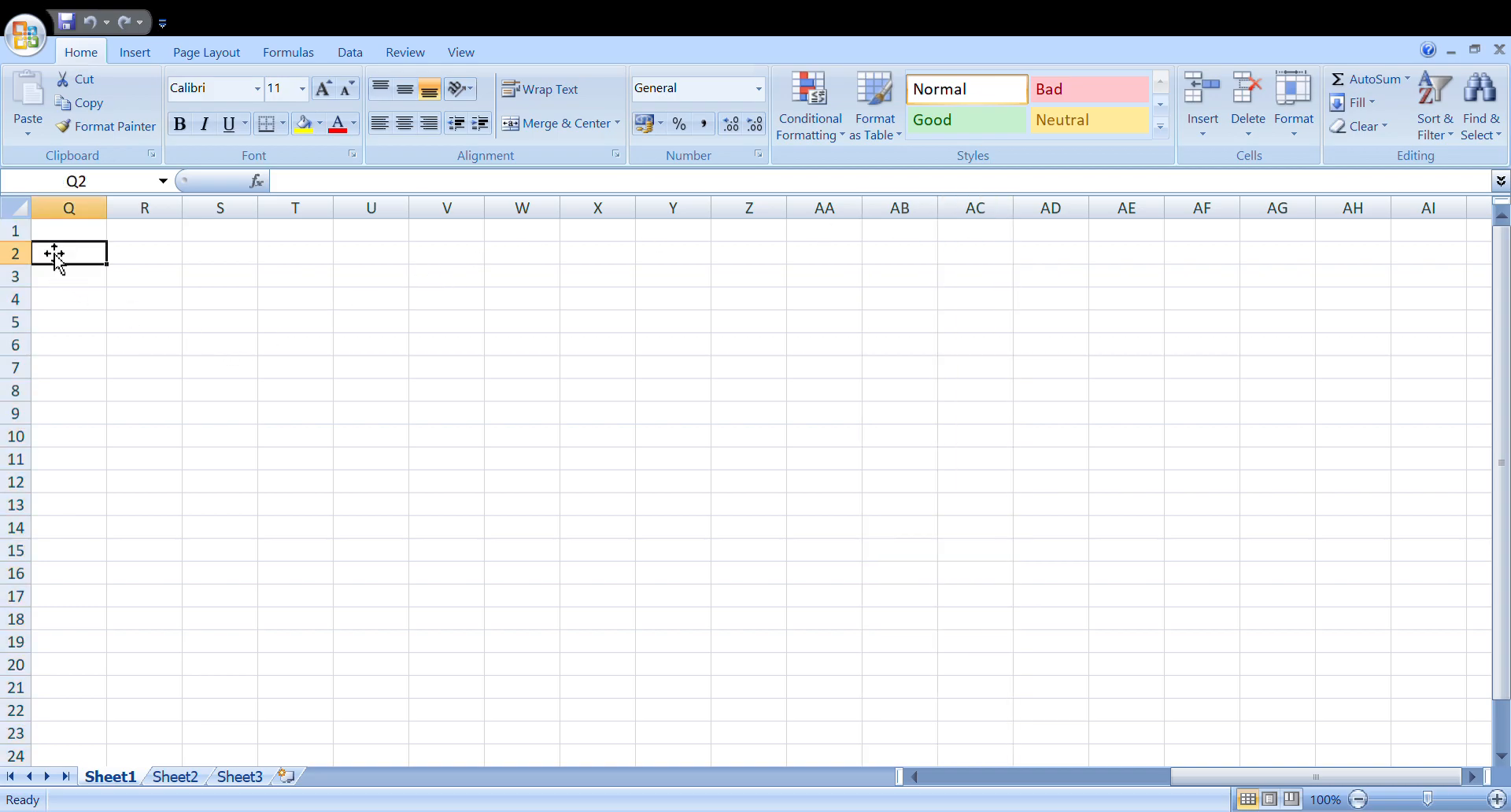
left_click(20, 236)
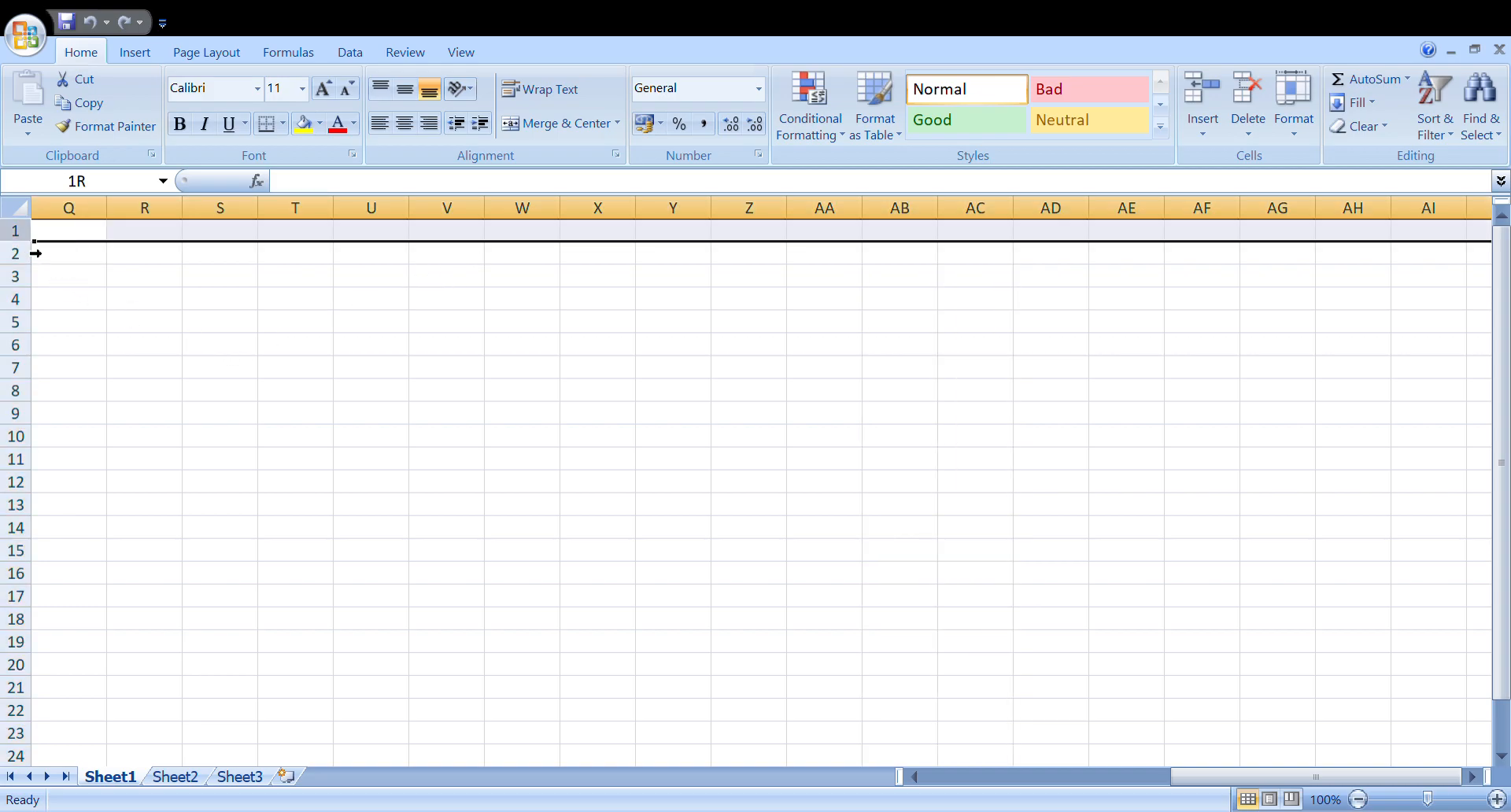
left_click(22, 260)
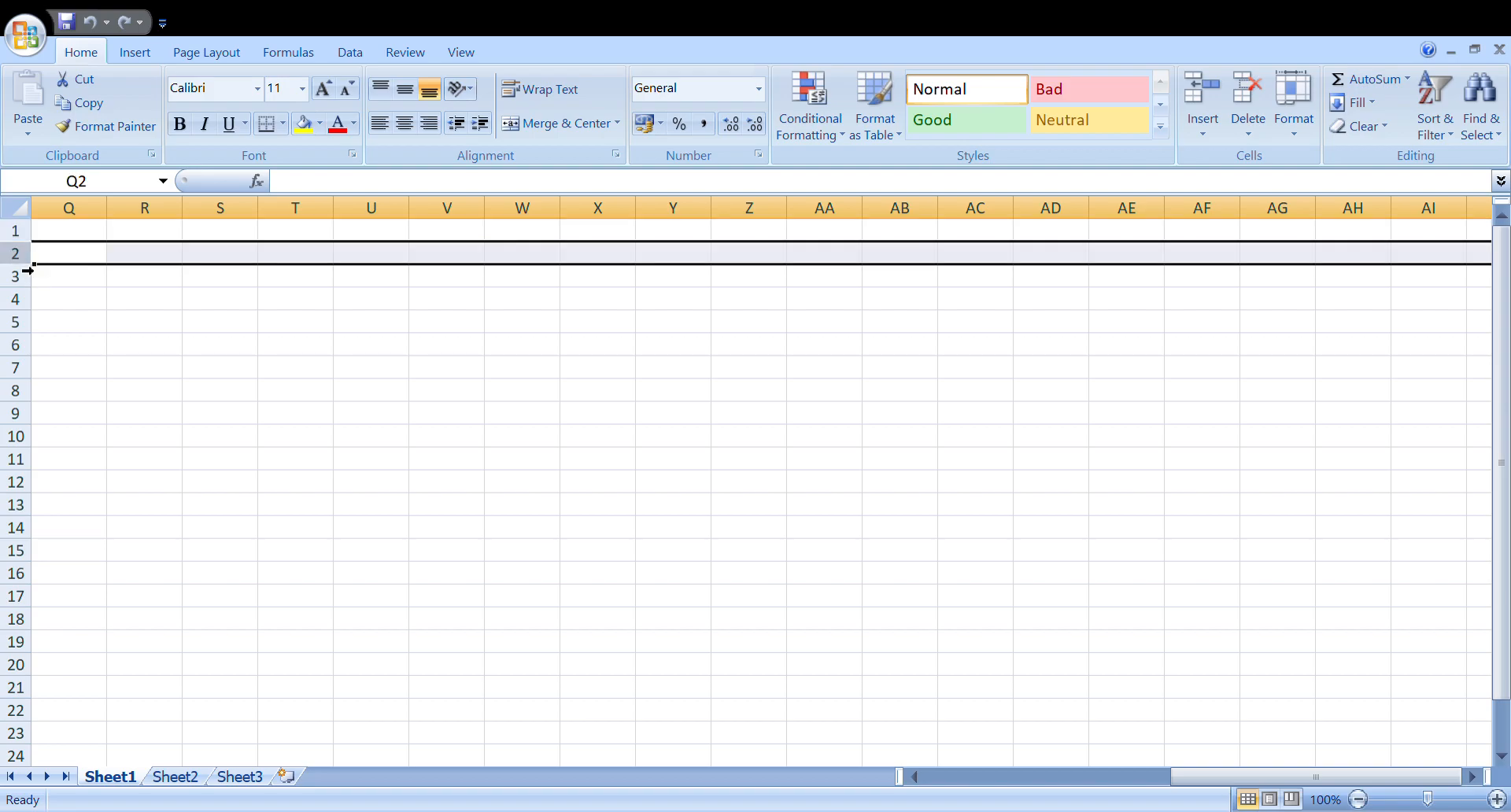
left_click(24, 277)
left_click(119, 436)
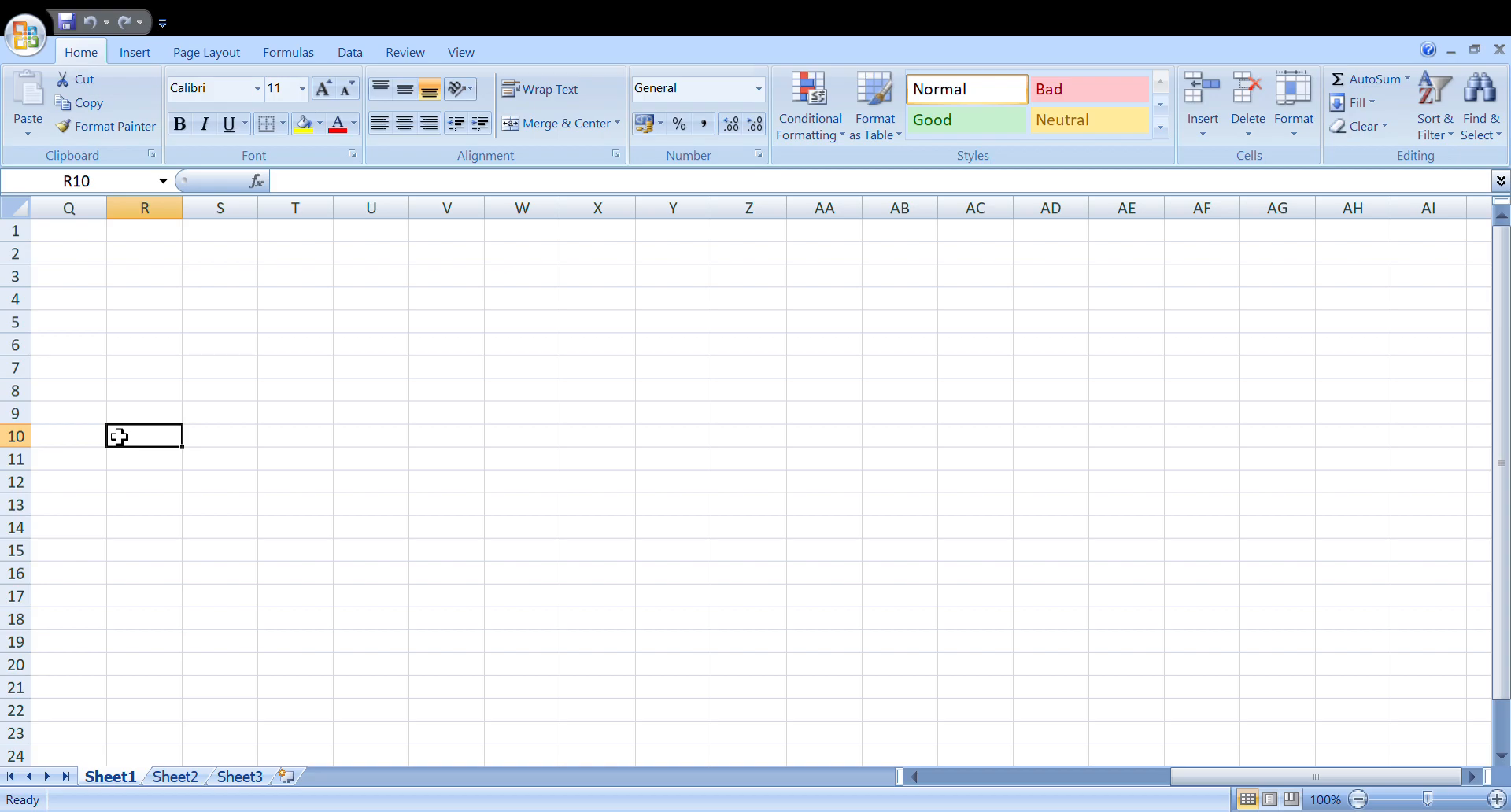
Select row 1, cell Q5 and column Q in turn to compare a row, a cell and a column.
left_click(23, 234)
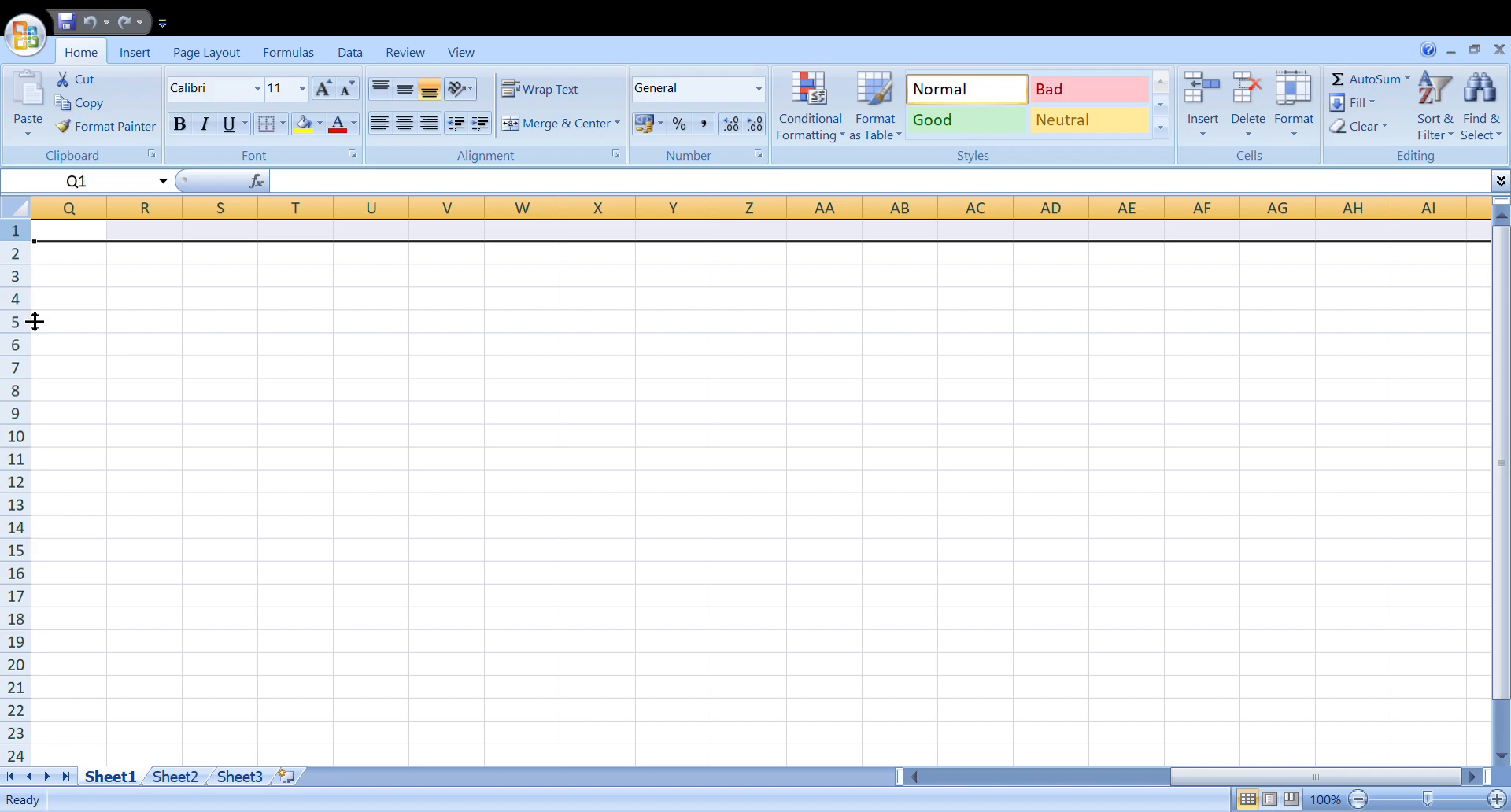
left_click(104, 331)
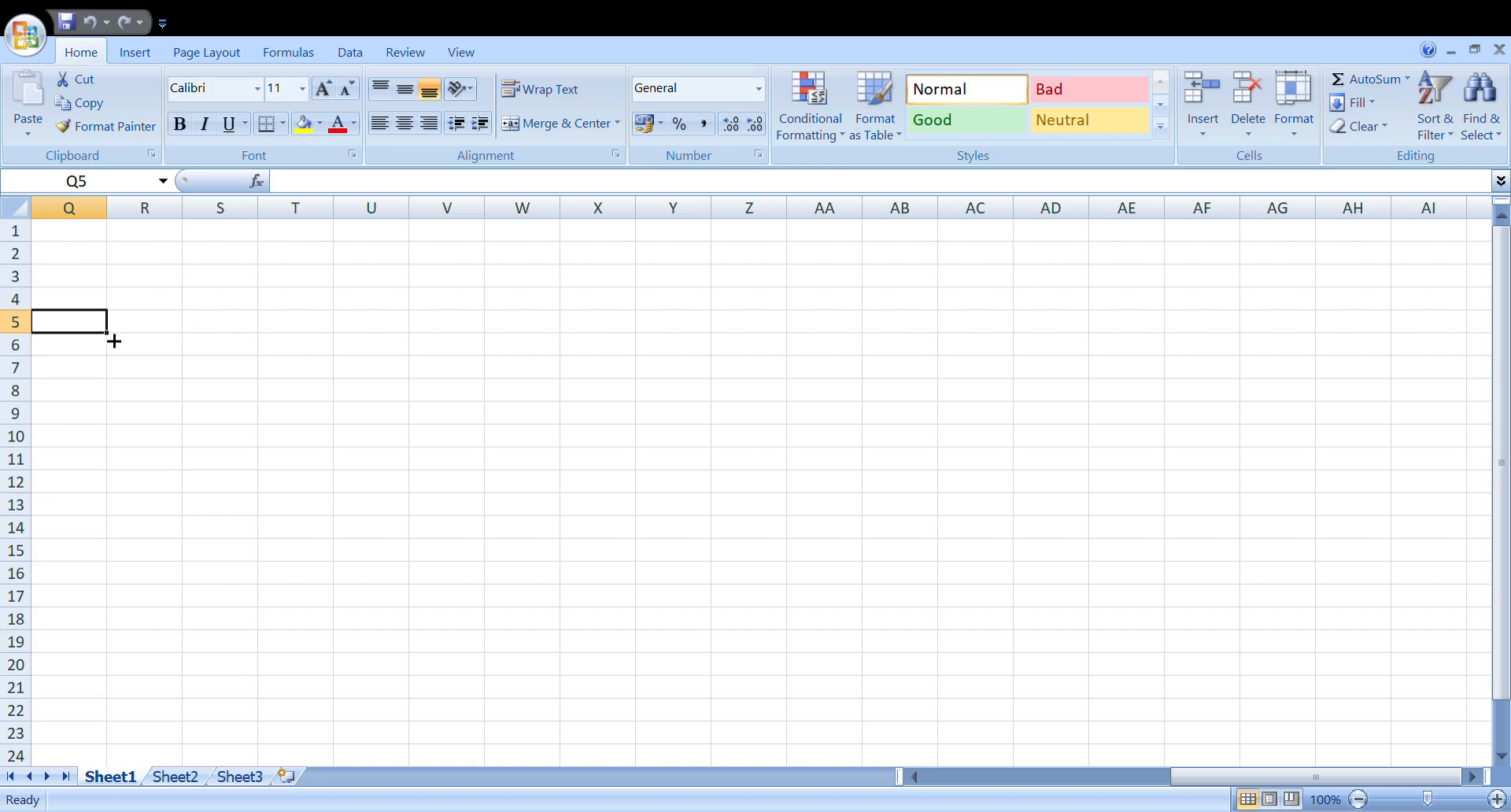
left_click(100, 208)
Jump from cell R4 to the last row of Sheet1, and from column W in that row to the last column.
left_click(154, 303)
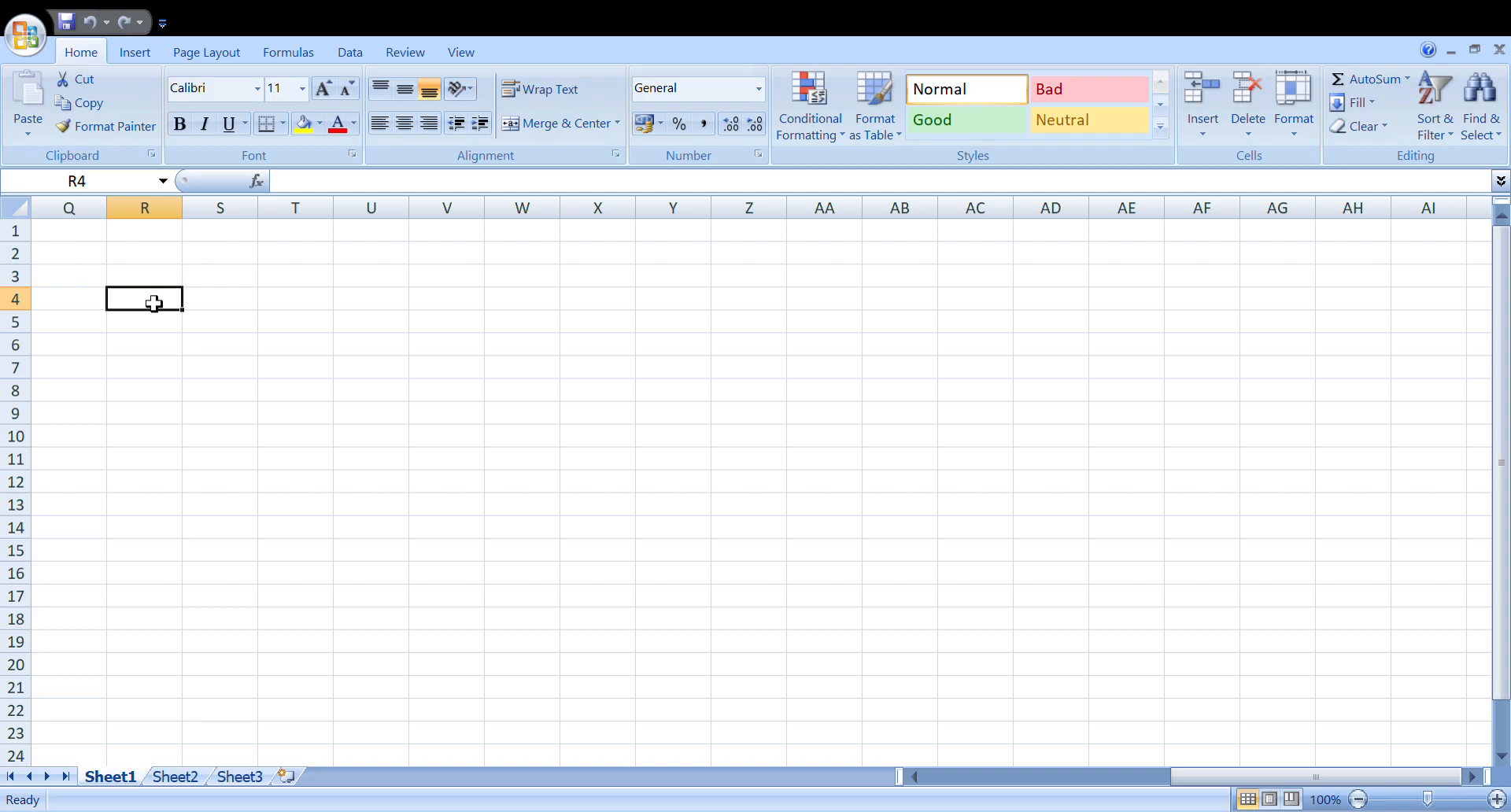
key("ctrl+Down")
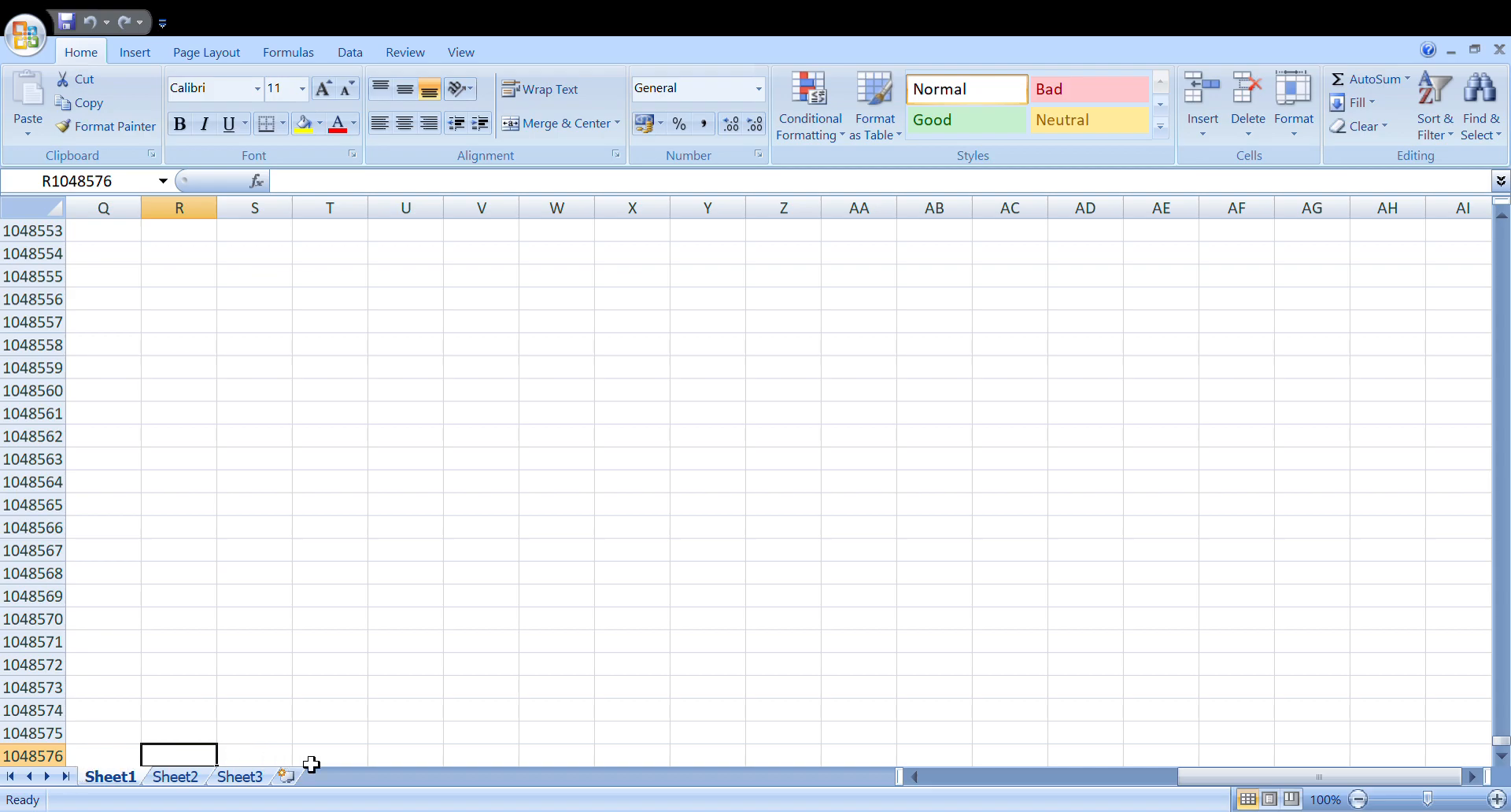
left_click(534, 756)
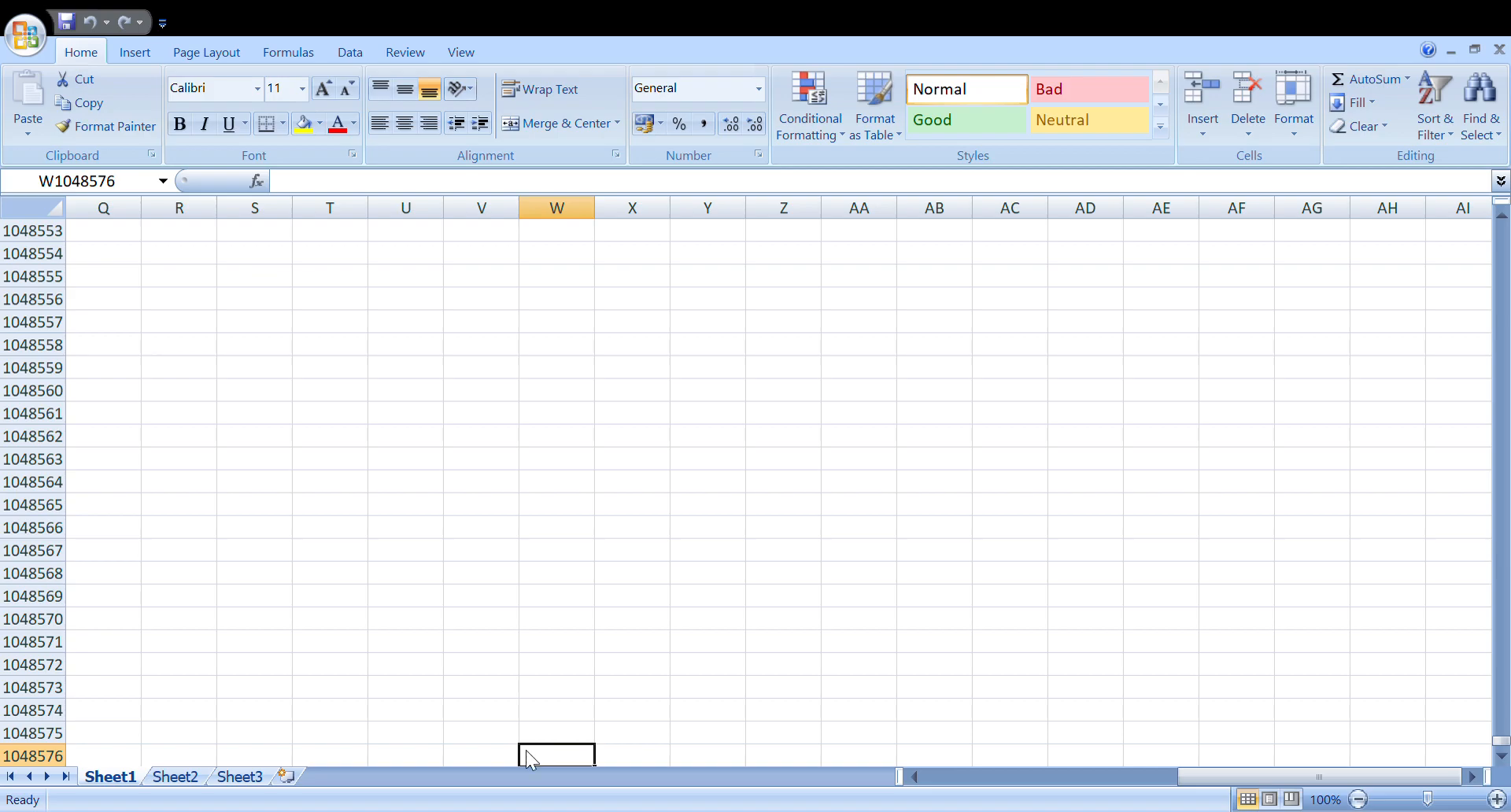
key("ctrl+Right")
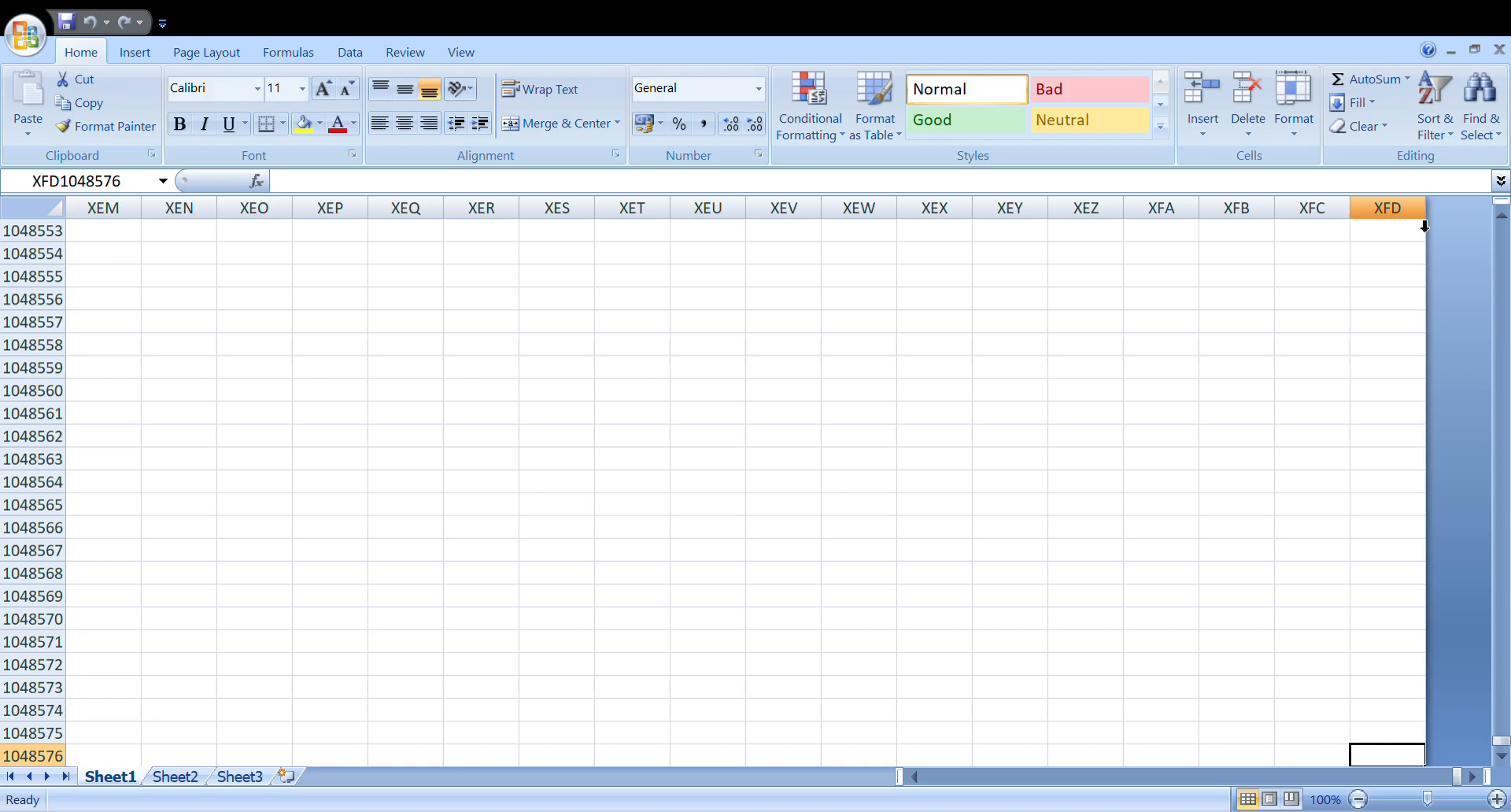
Open Sheet2 and review the Insert, Page Layout, Formulas, Data, Review and View commands, returning to the Home commands.
left_click(177, 777)
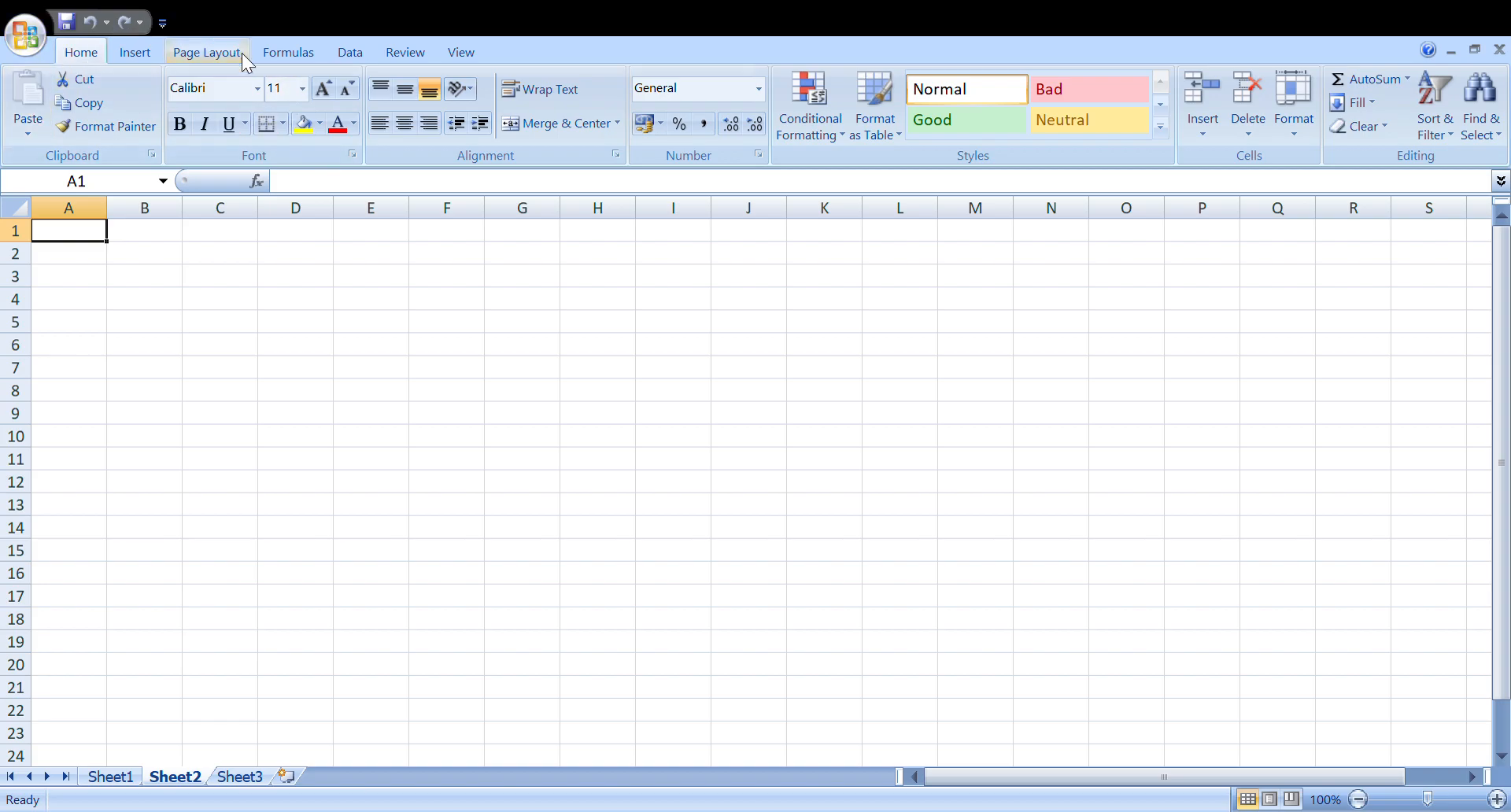
left_click(121, 51)
left_click(173, 55)
left_click(281, 53)
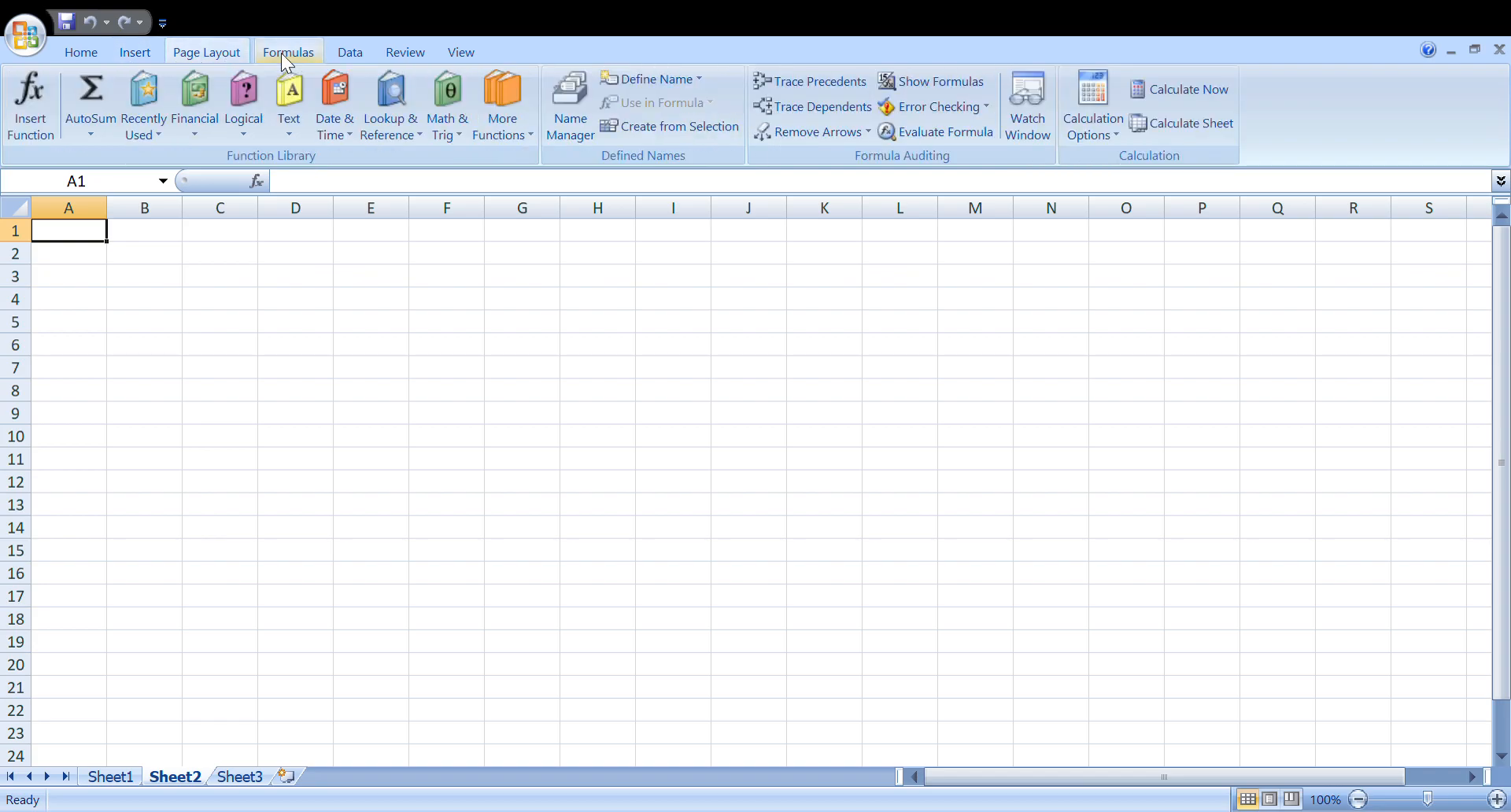
left_click(348, 50)
left_click(408, 52)
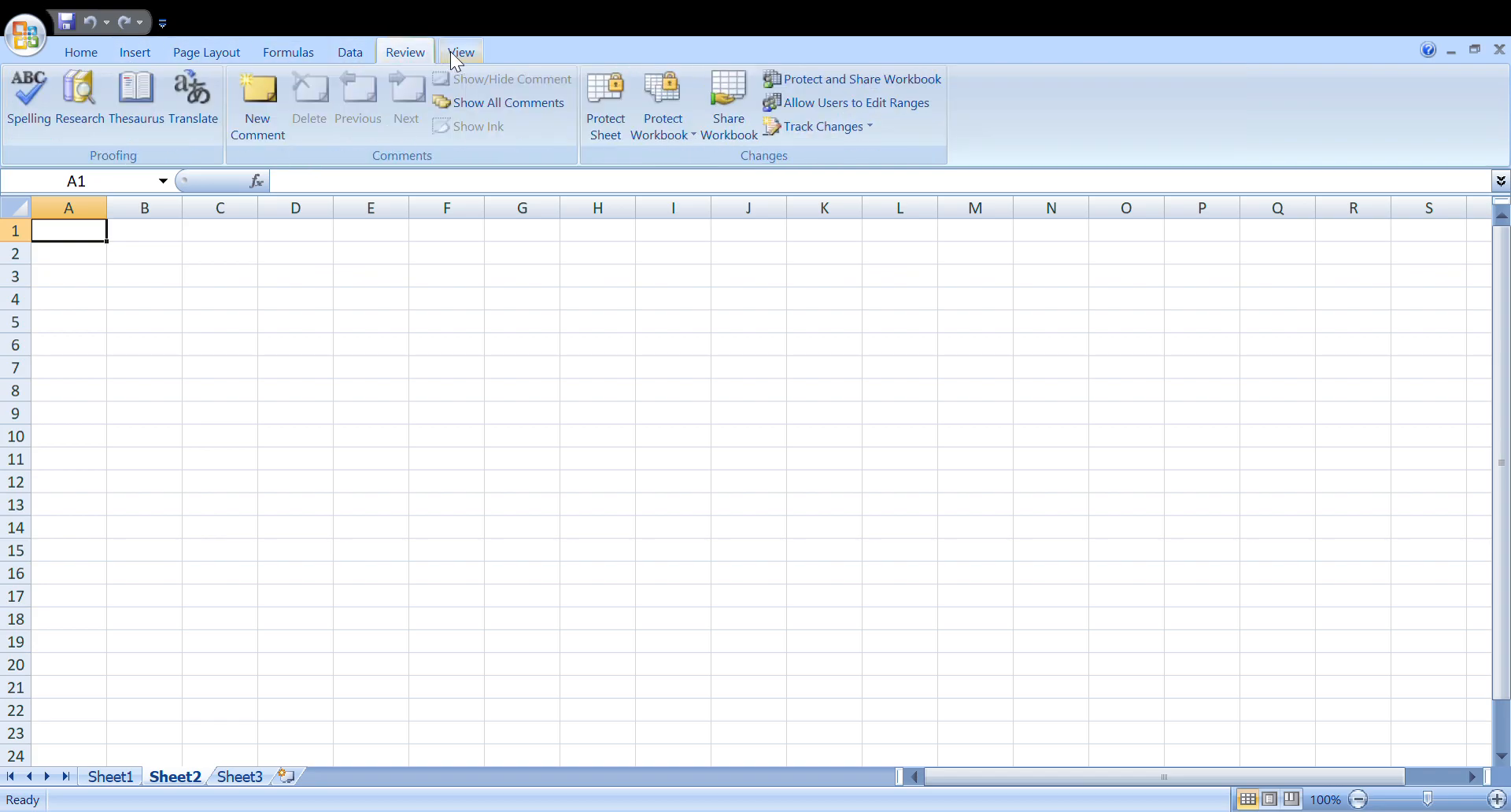
left_click(453, 50)
left_click(85, 54)
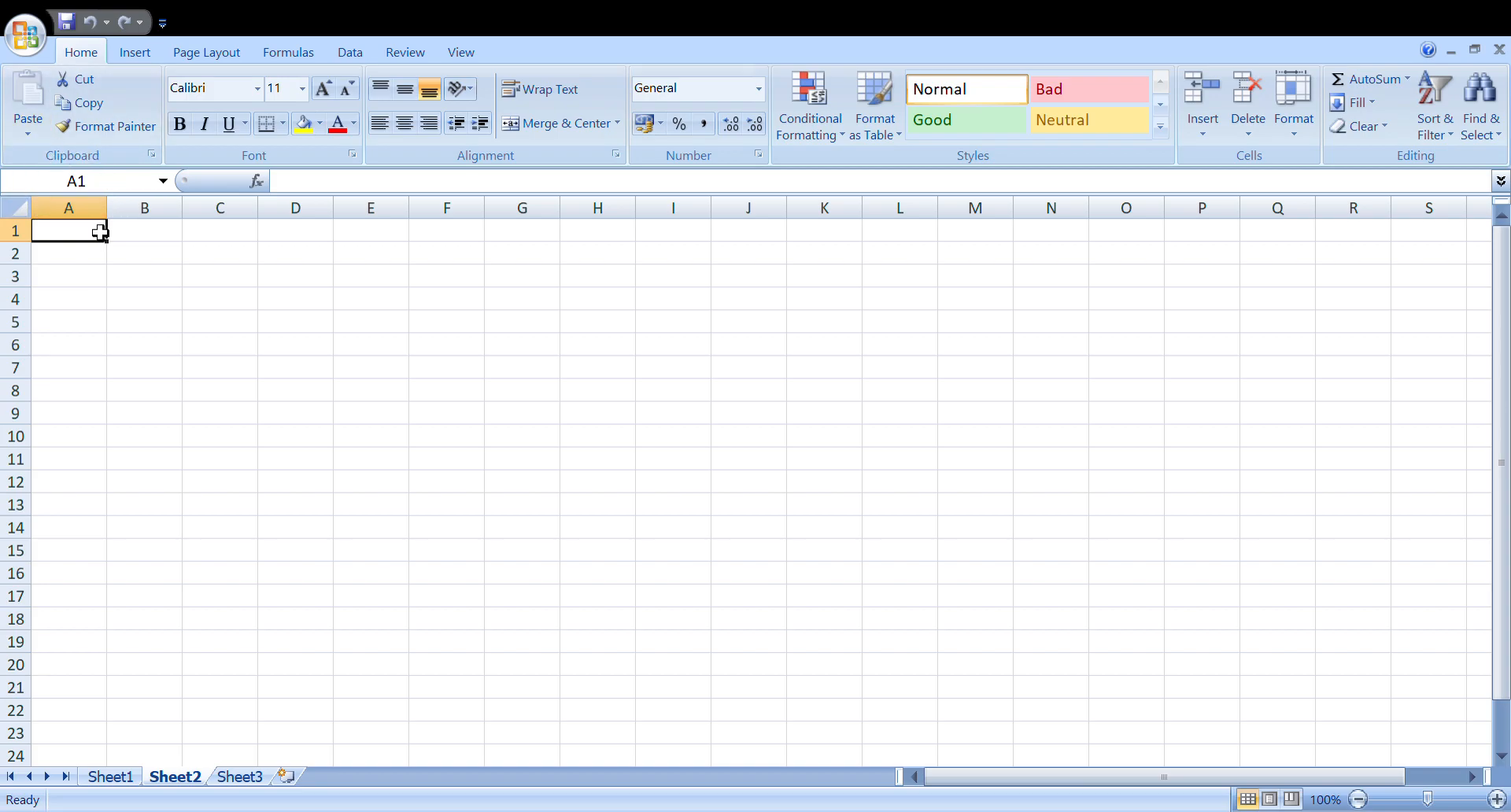
Select cells B2, C4, C8, B5, A2 and A1 on Sheet2 one at a time.
left_click(152, 254)
left_click(233, 306)
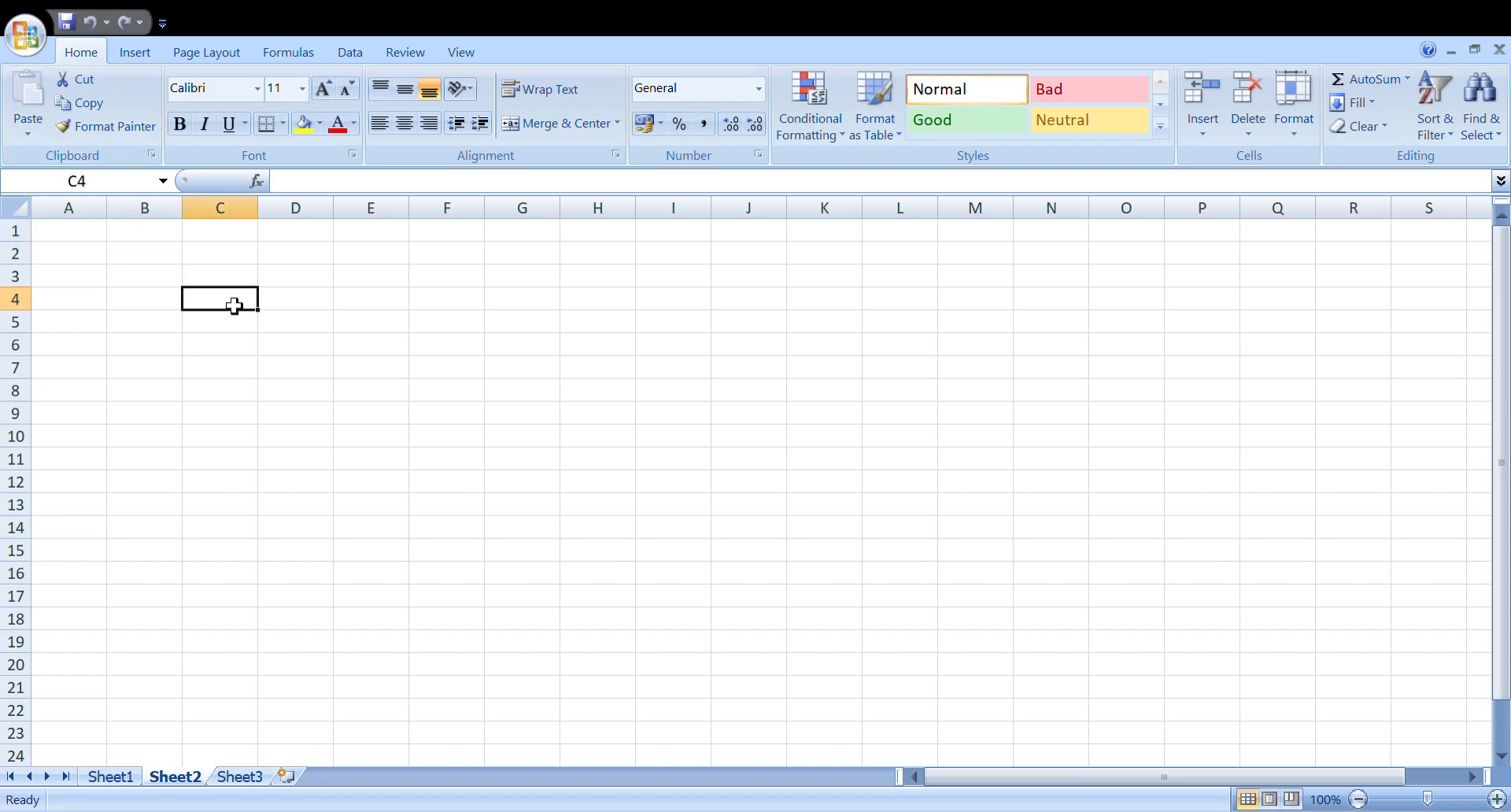
left_click(197, 388)
left_click(139, 329)
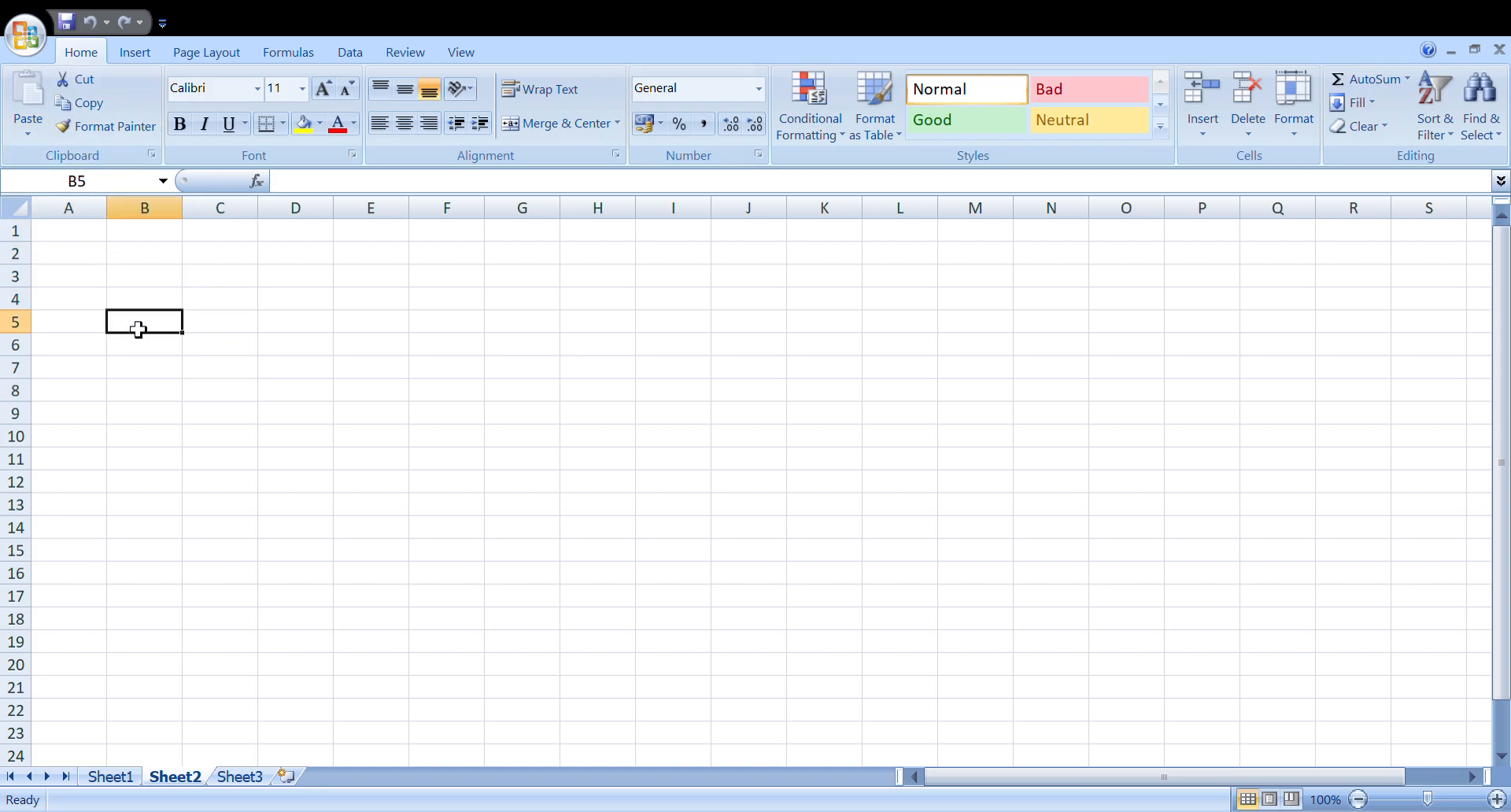
left_click(92, 260)
left_click(83, 240)
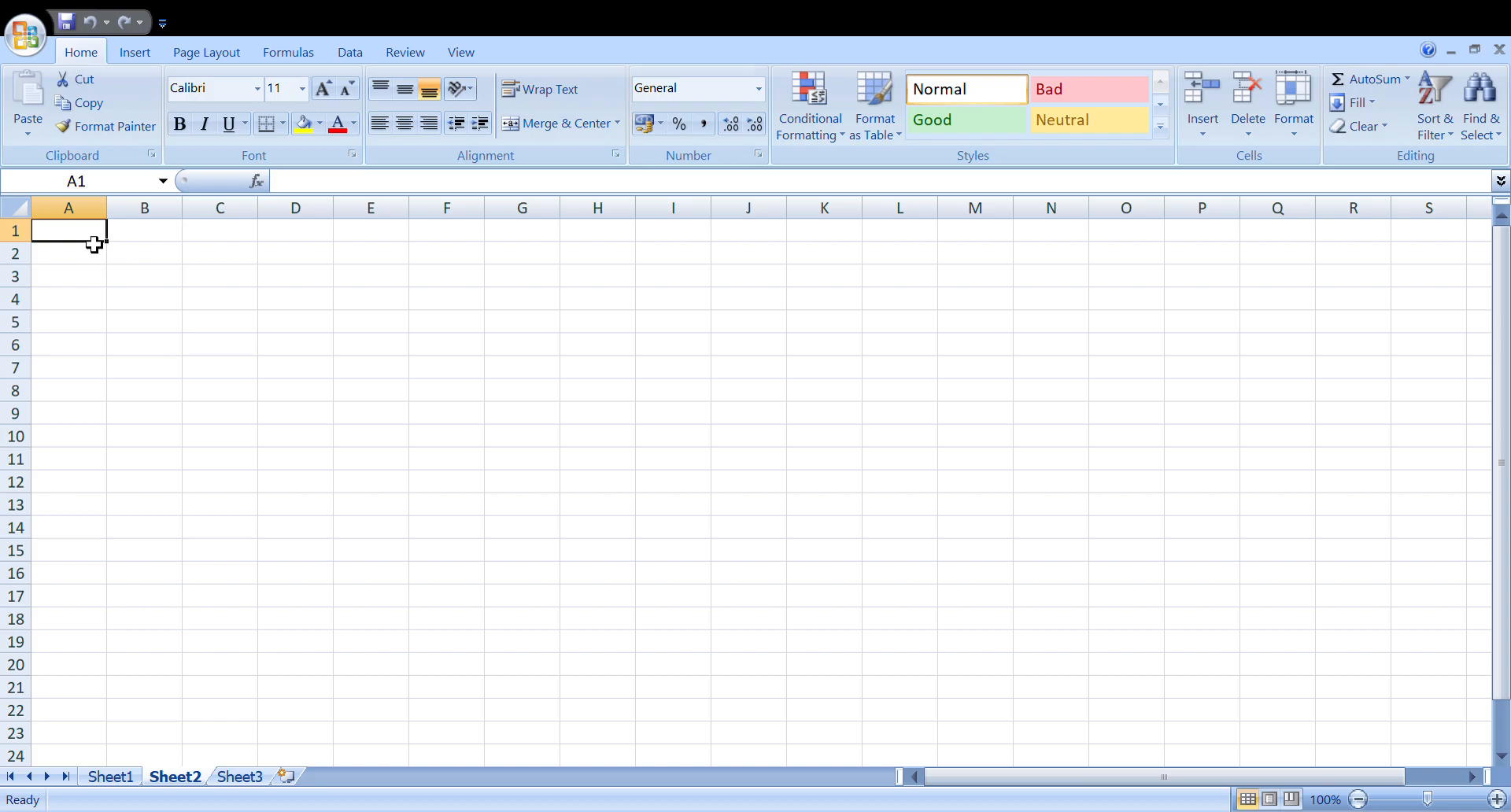
Place the cursor in the formula bar for cell A1, leave it without an entry, and select B3 and A1.
left_click(301, 186)
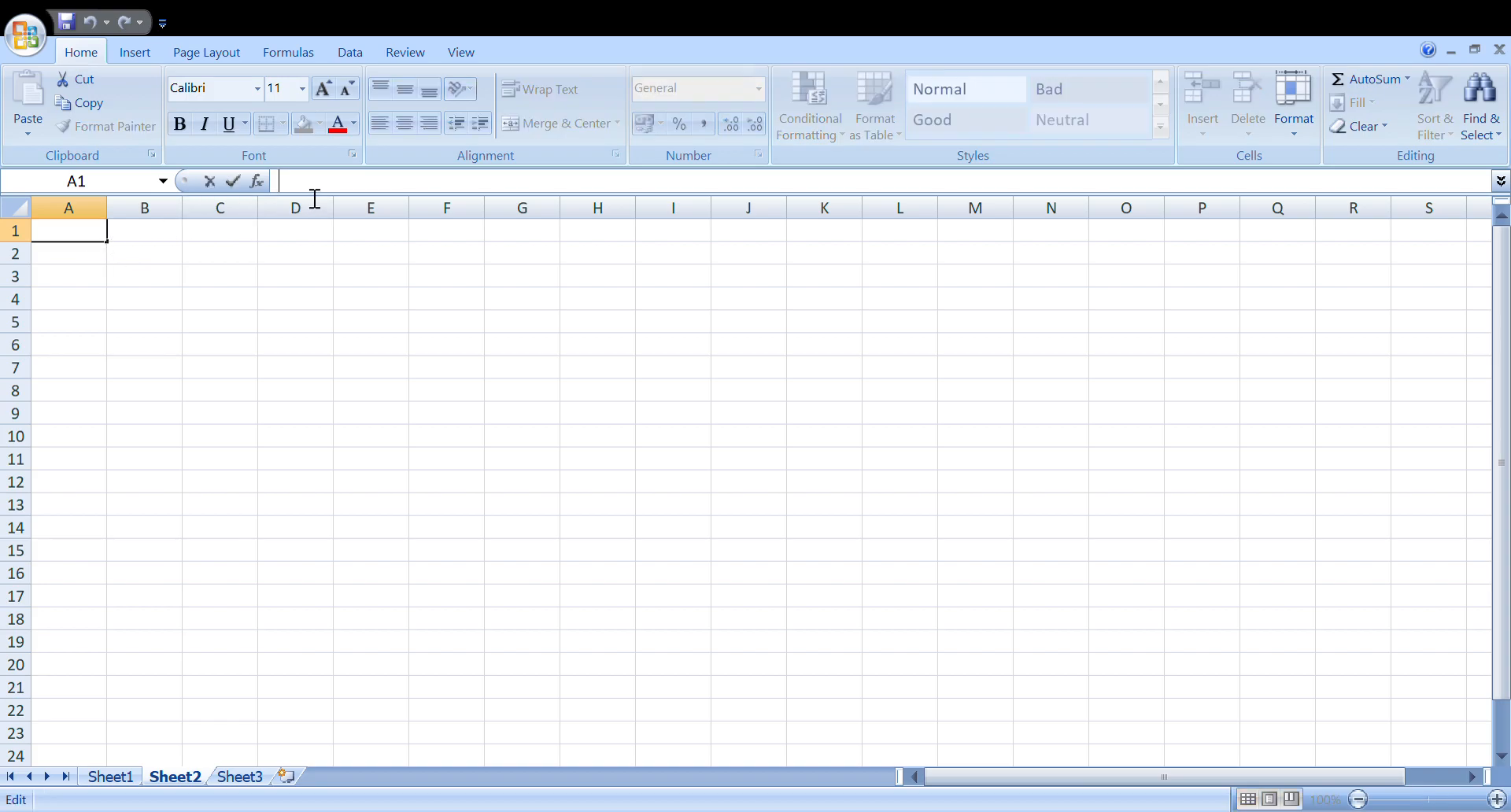
left_click(158, 275)
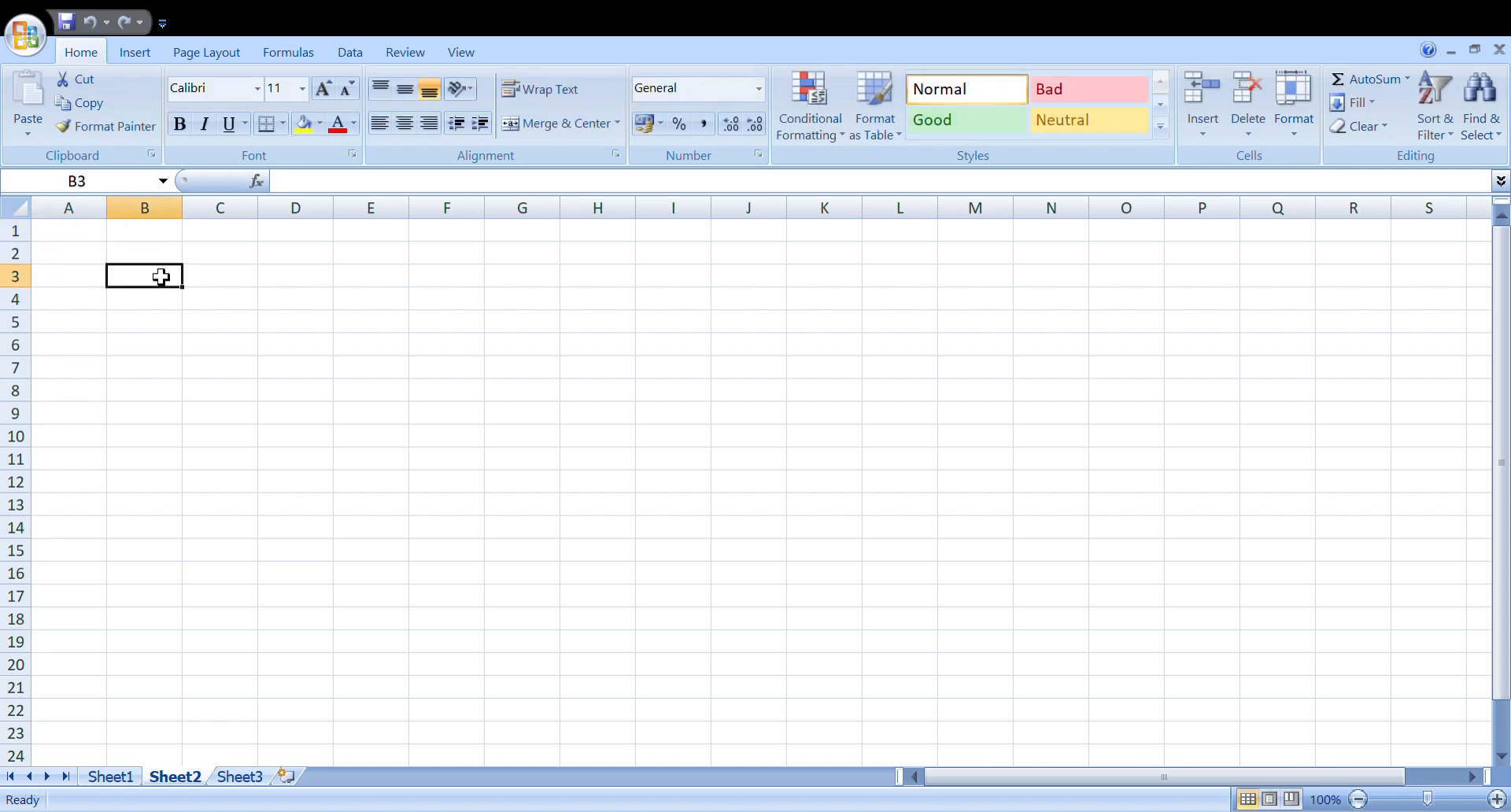
left_click(79, 237)
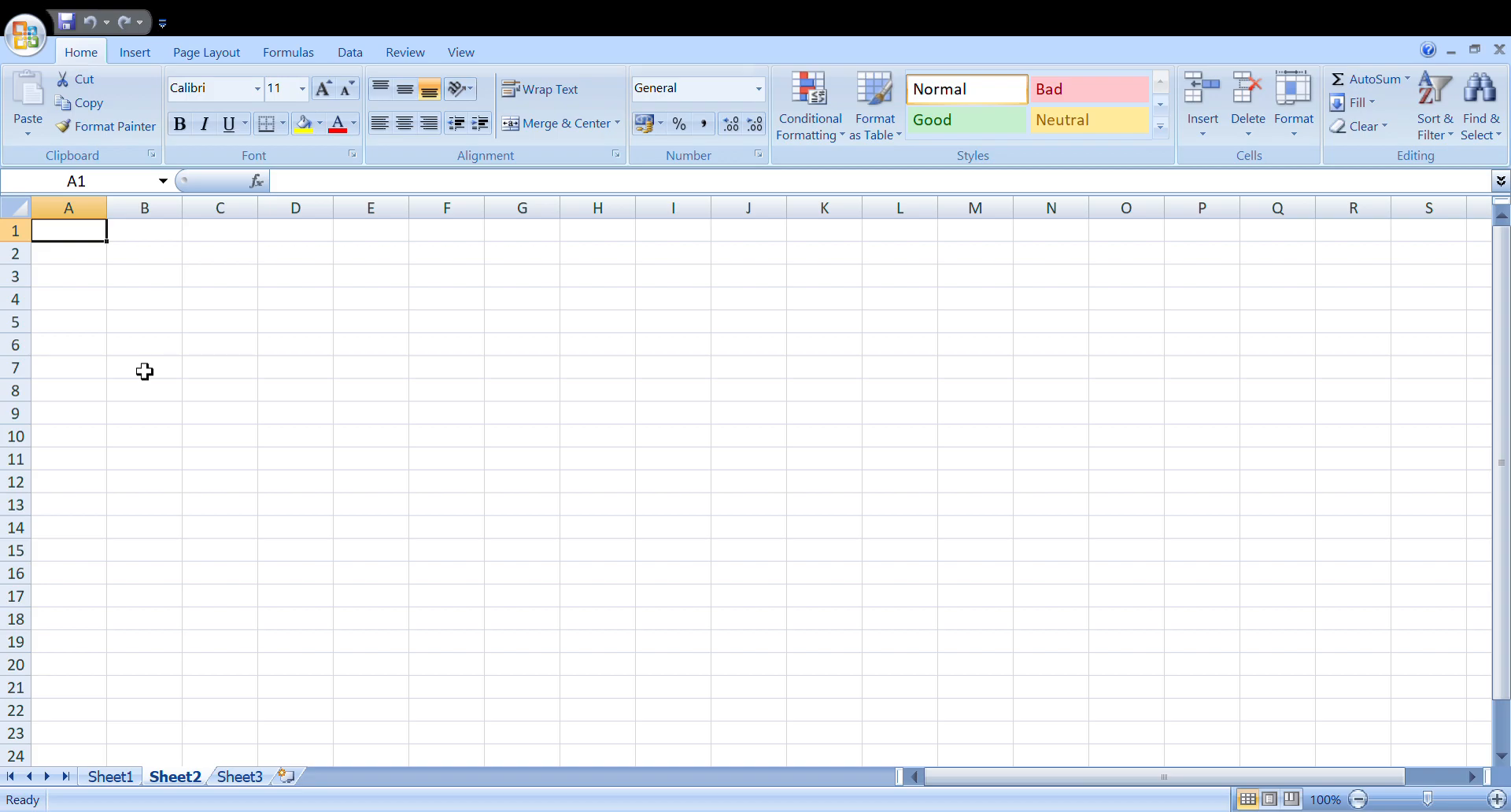
Select cells B1, C1, D1, E1, E2, E4 and D5 one at a time to review their cell addresses.
left_click(136, 236)
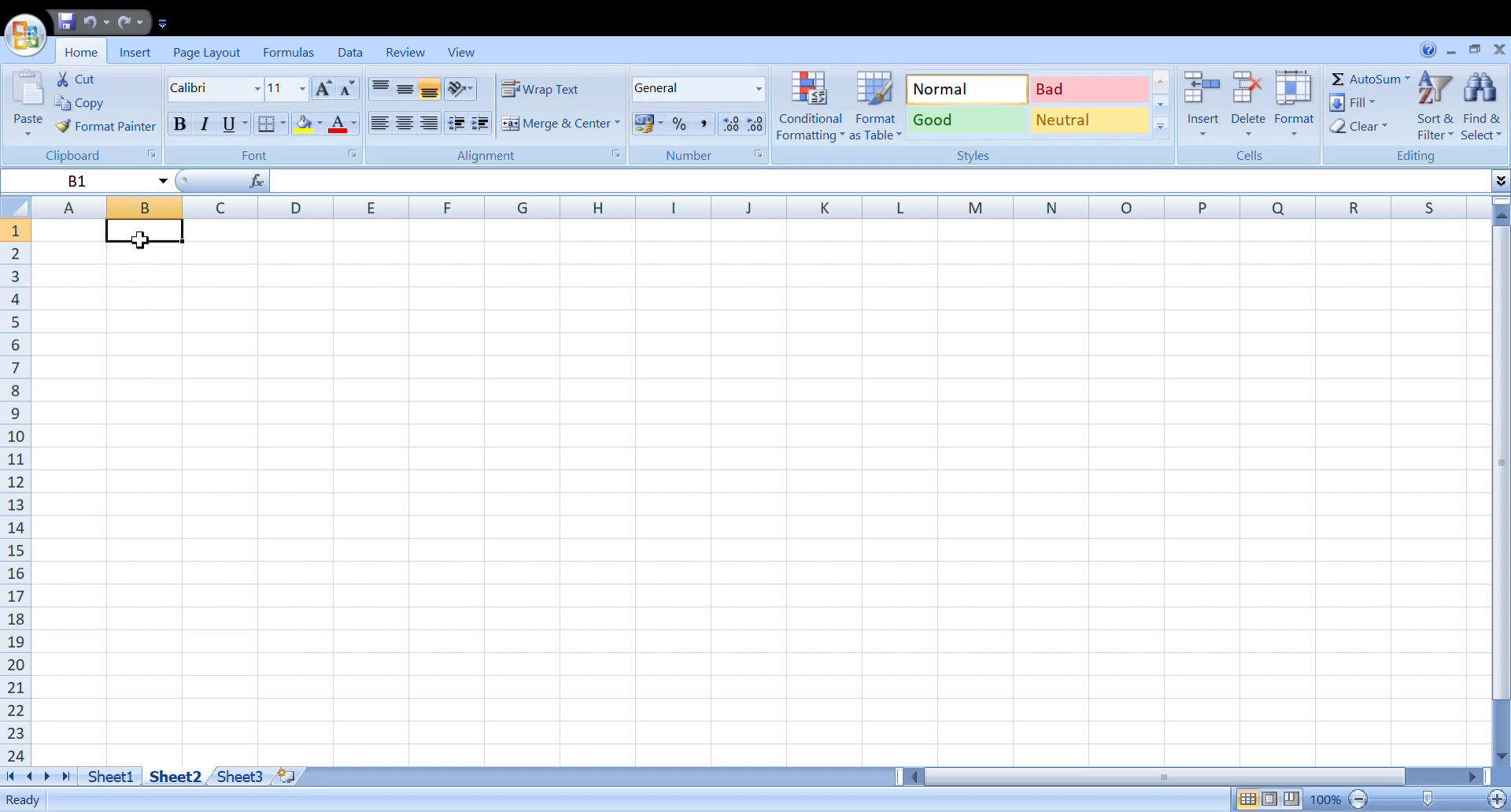
left_click(206, 238)
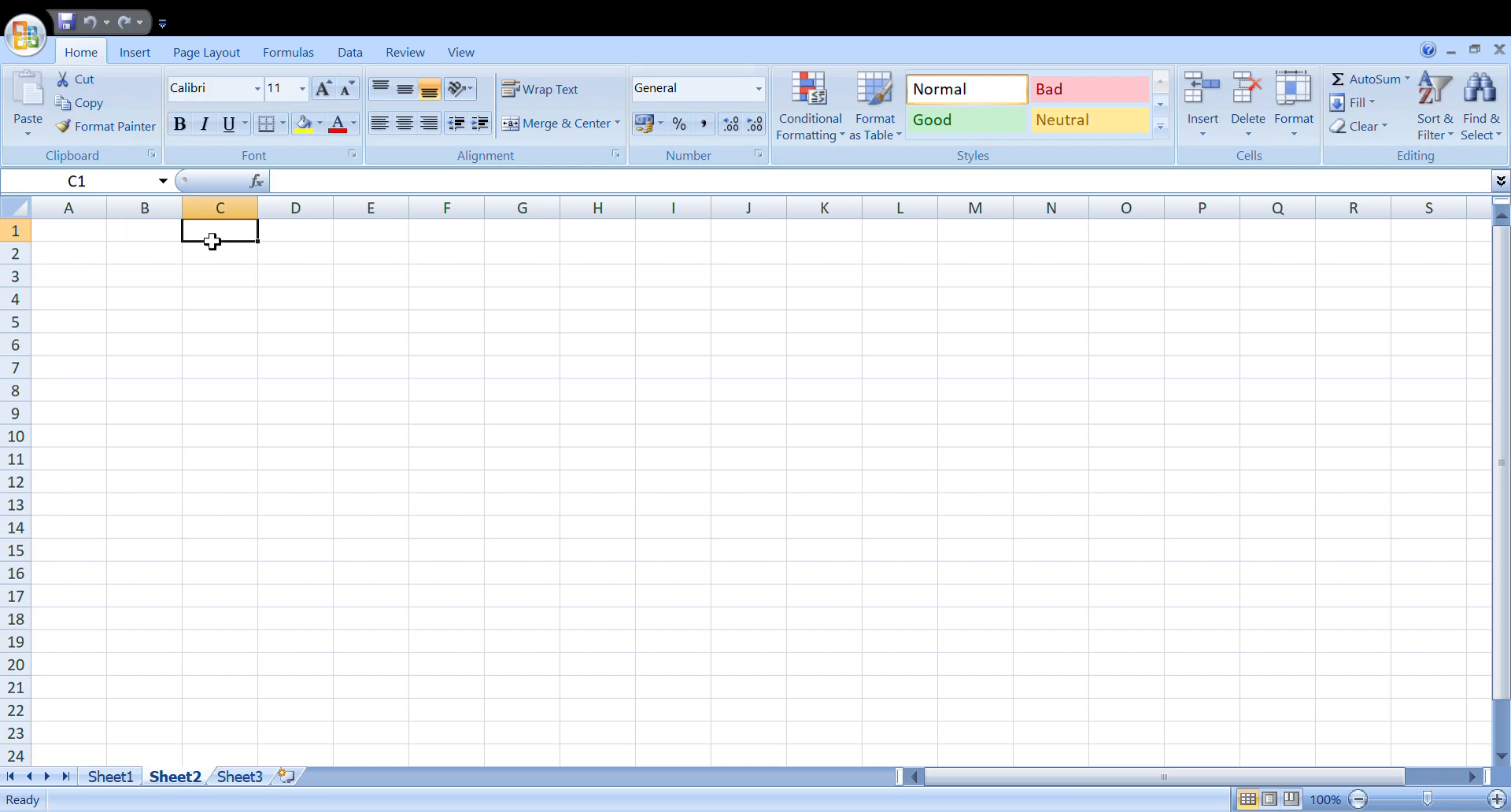
left_click(324, 240)
left_click(403, 238)
left_click(403, 260)
left_click(390, 307)
left_click(272, 321)
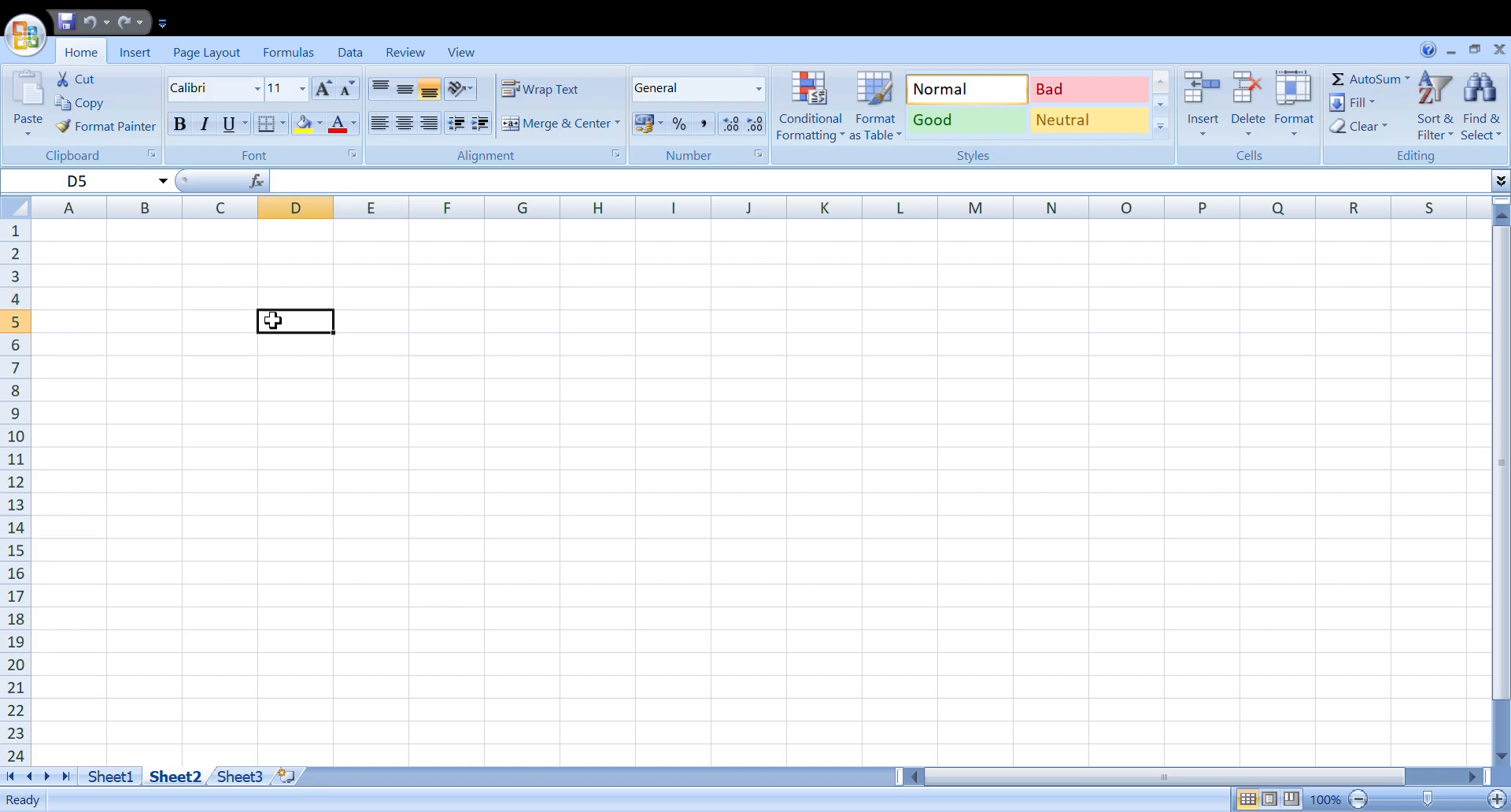
Select cells C4, B3, A1 and B3 in turn, and return to the sheet's first cell.
left_click(189, 305)
left_click(154, 282)
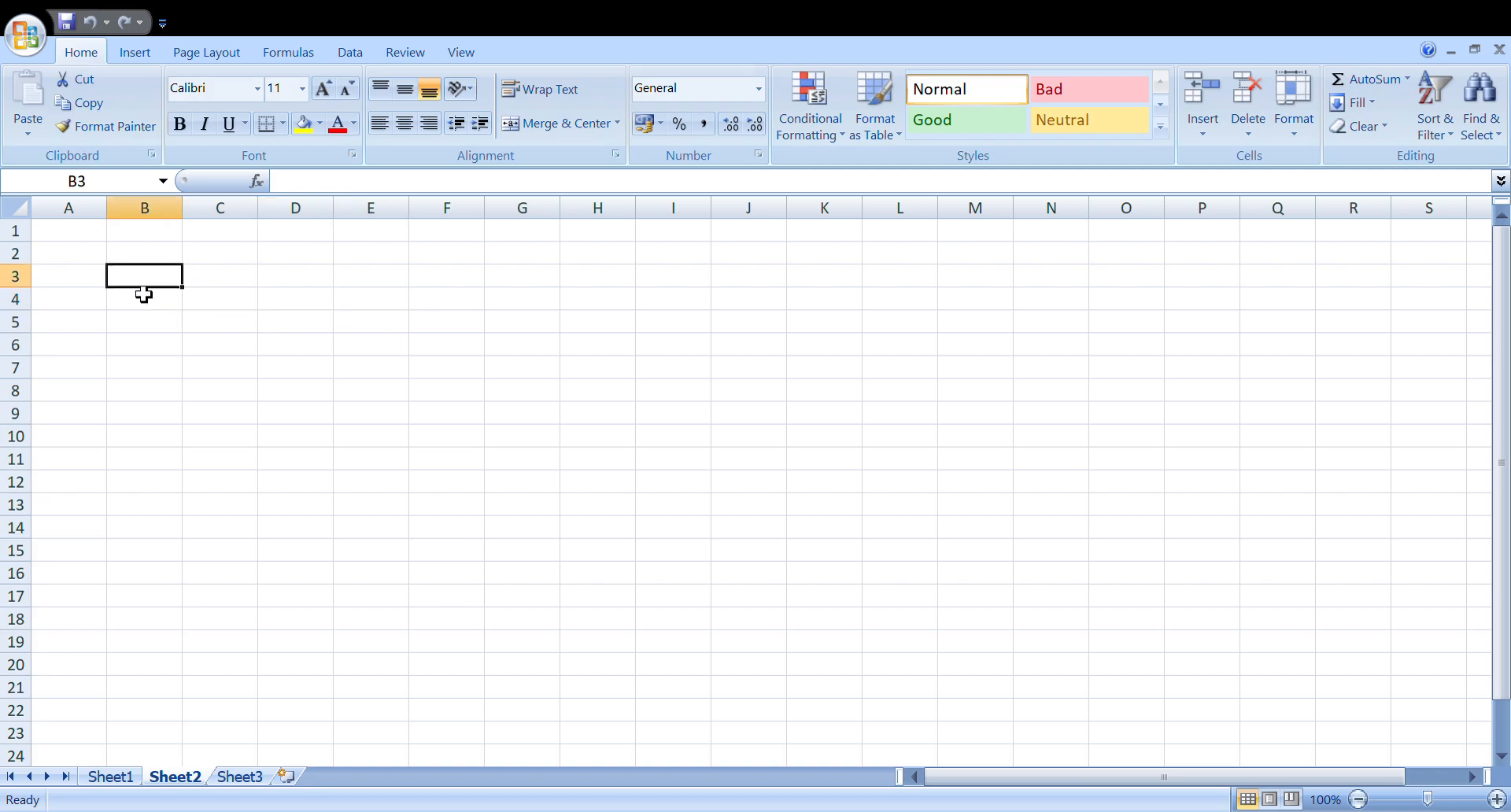
left_click(77, 238)
left_click(139, 277)
key("ctrl+Home")
Select cells B2, B4, A5 and C5 one at a time, followed by the whole of column A.
left_click(150, 253)
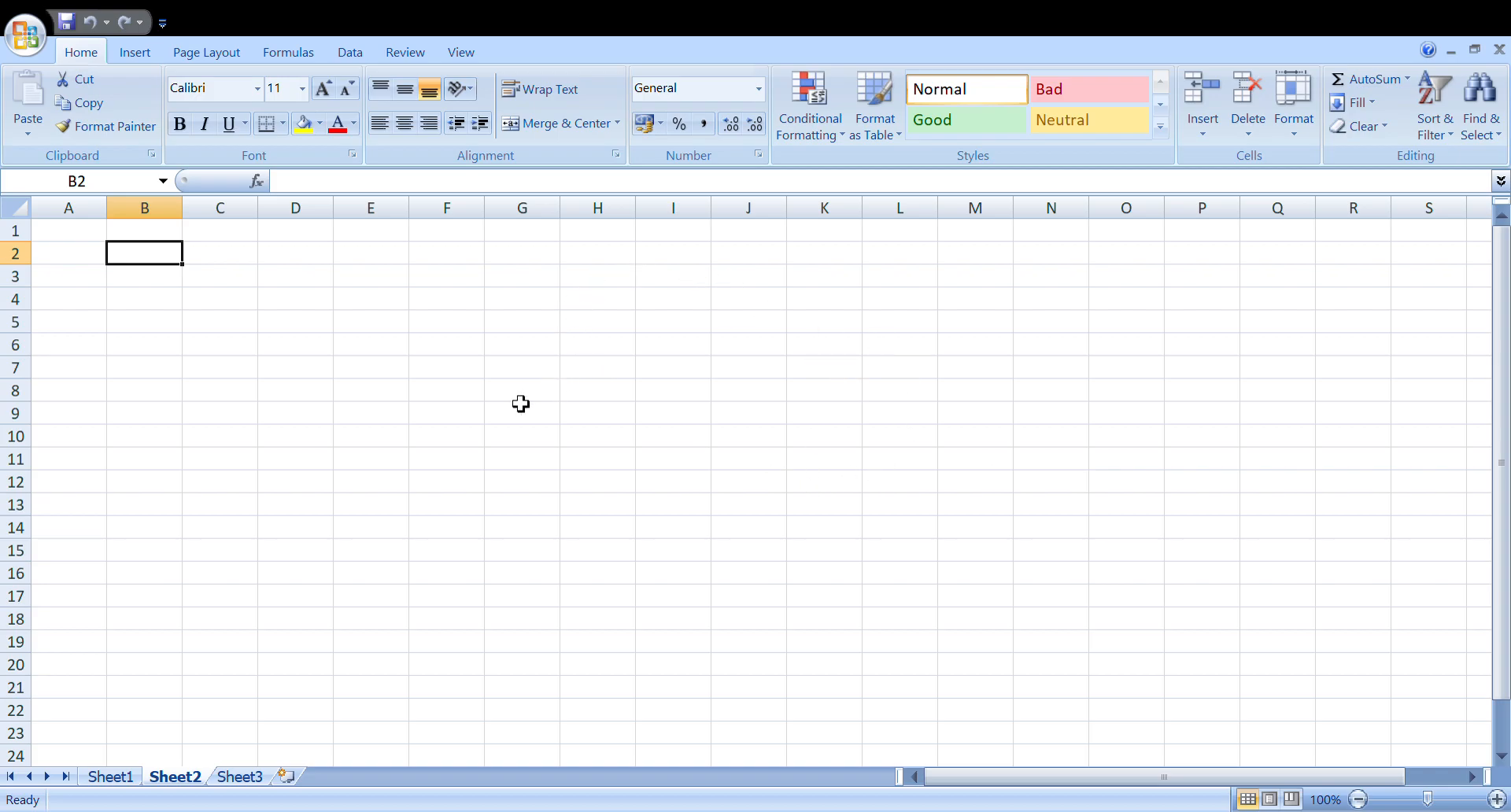
left_click(168, 312)
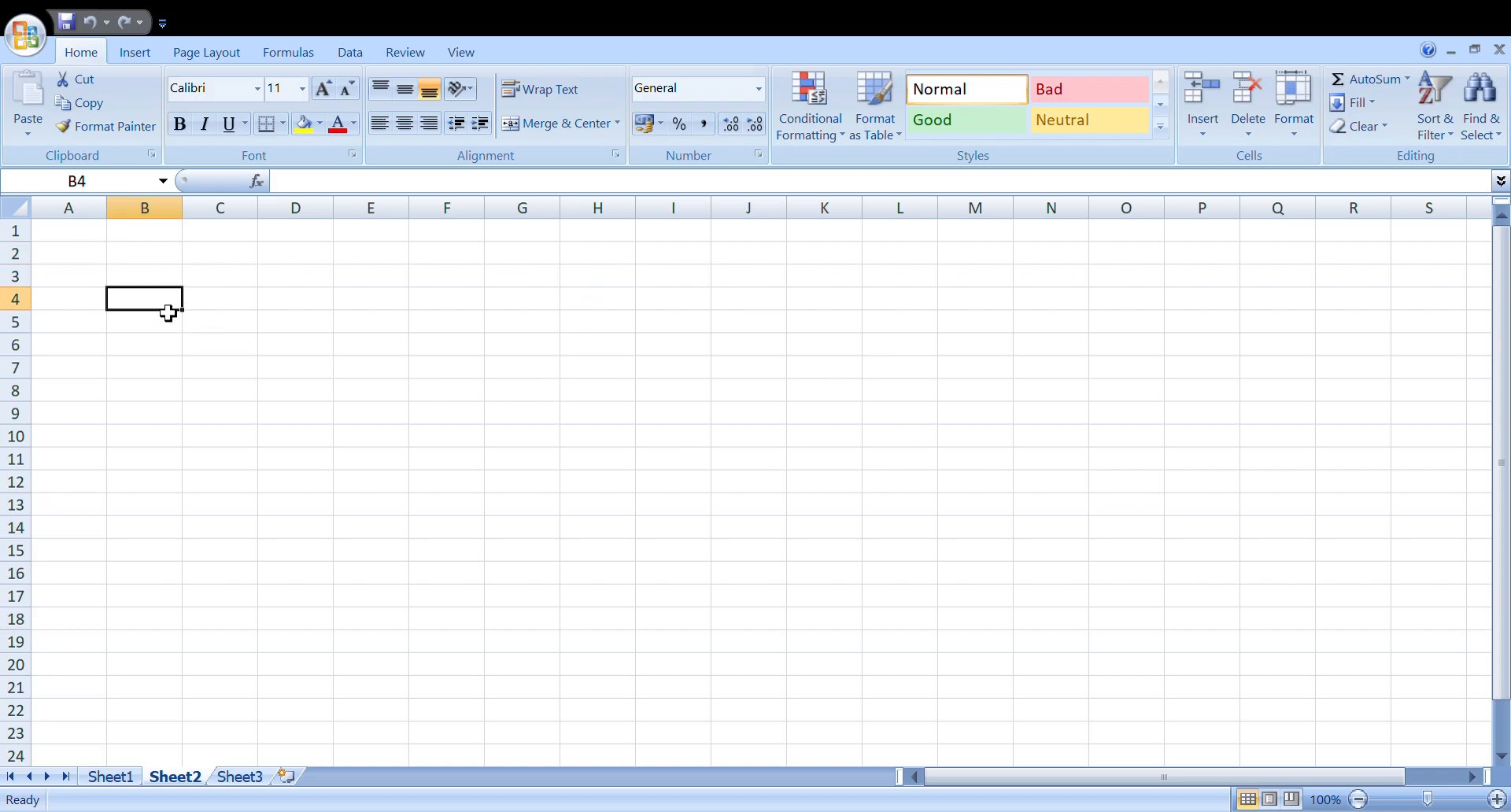
left_click(94, 320)
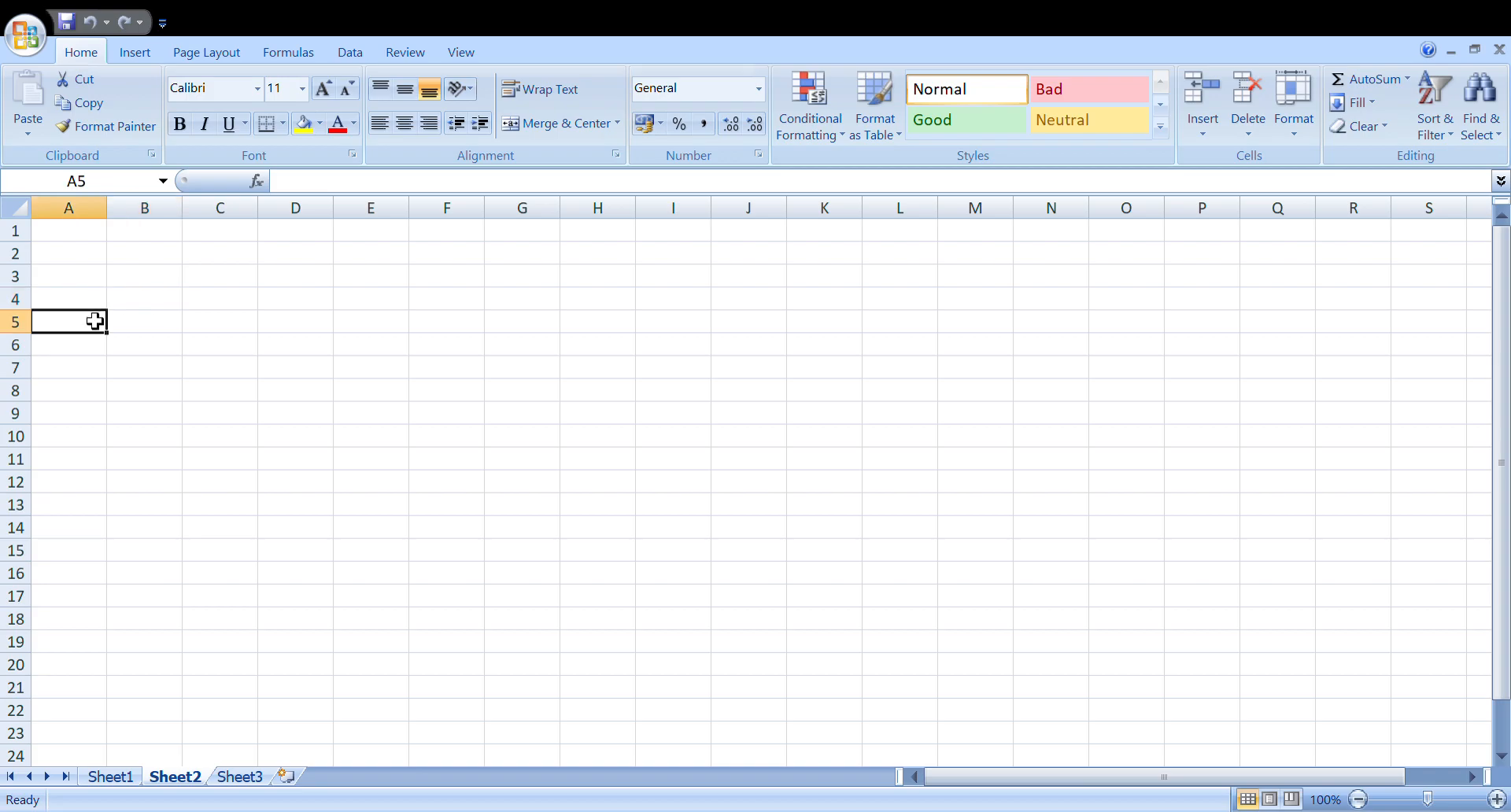
left_click(203, 325)
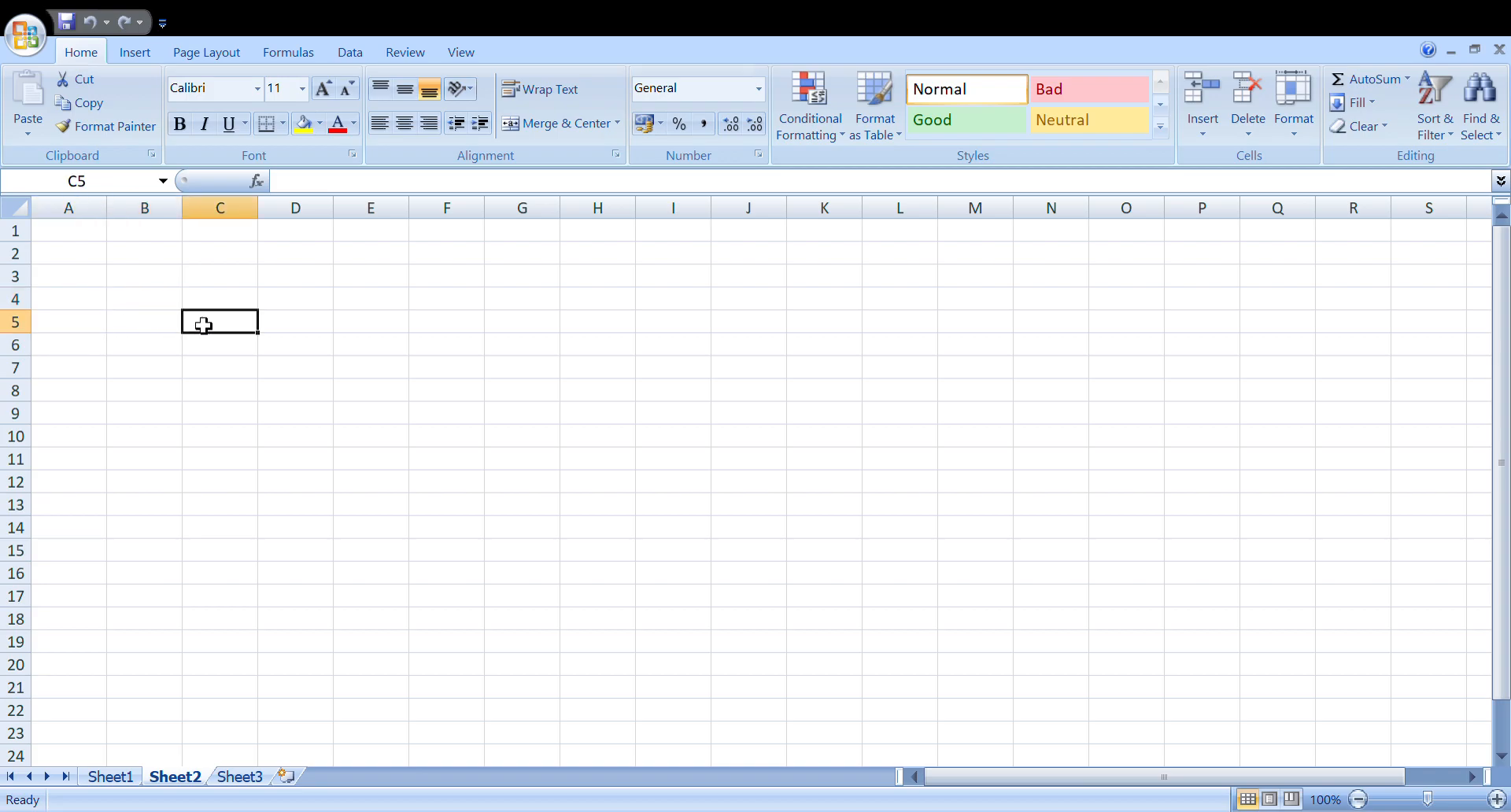
left_click(98, 214)
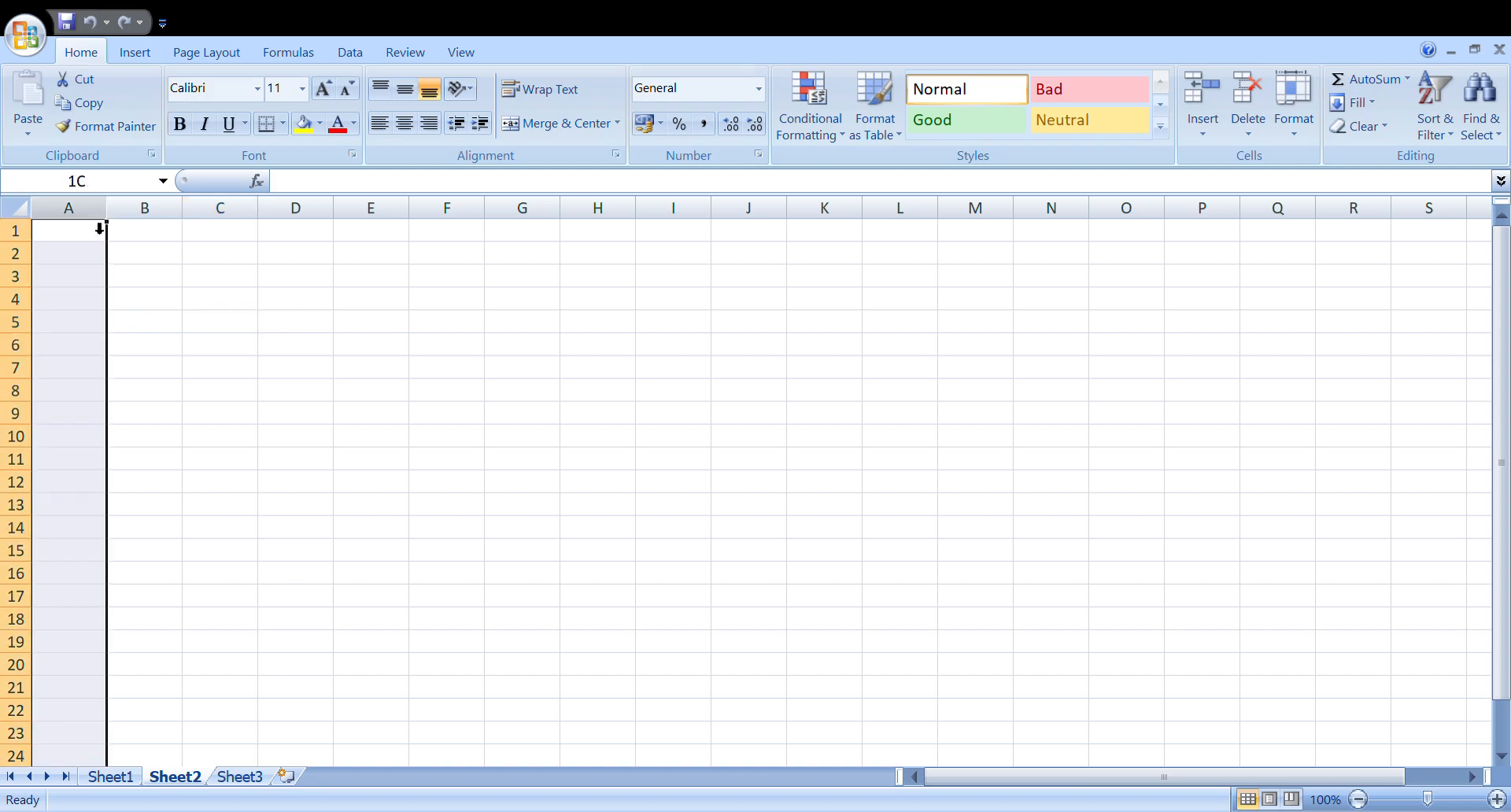
Select whole columns B and C, rows 1 and 2, then column A and row 1, one at a time.
left_click(153, 229)
left_click(233, 227)
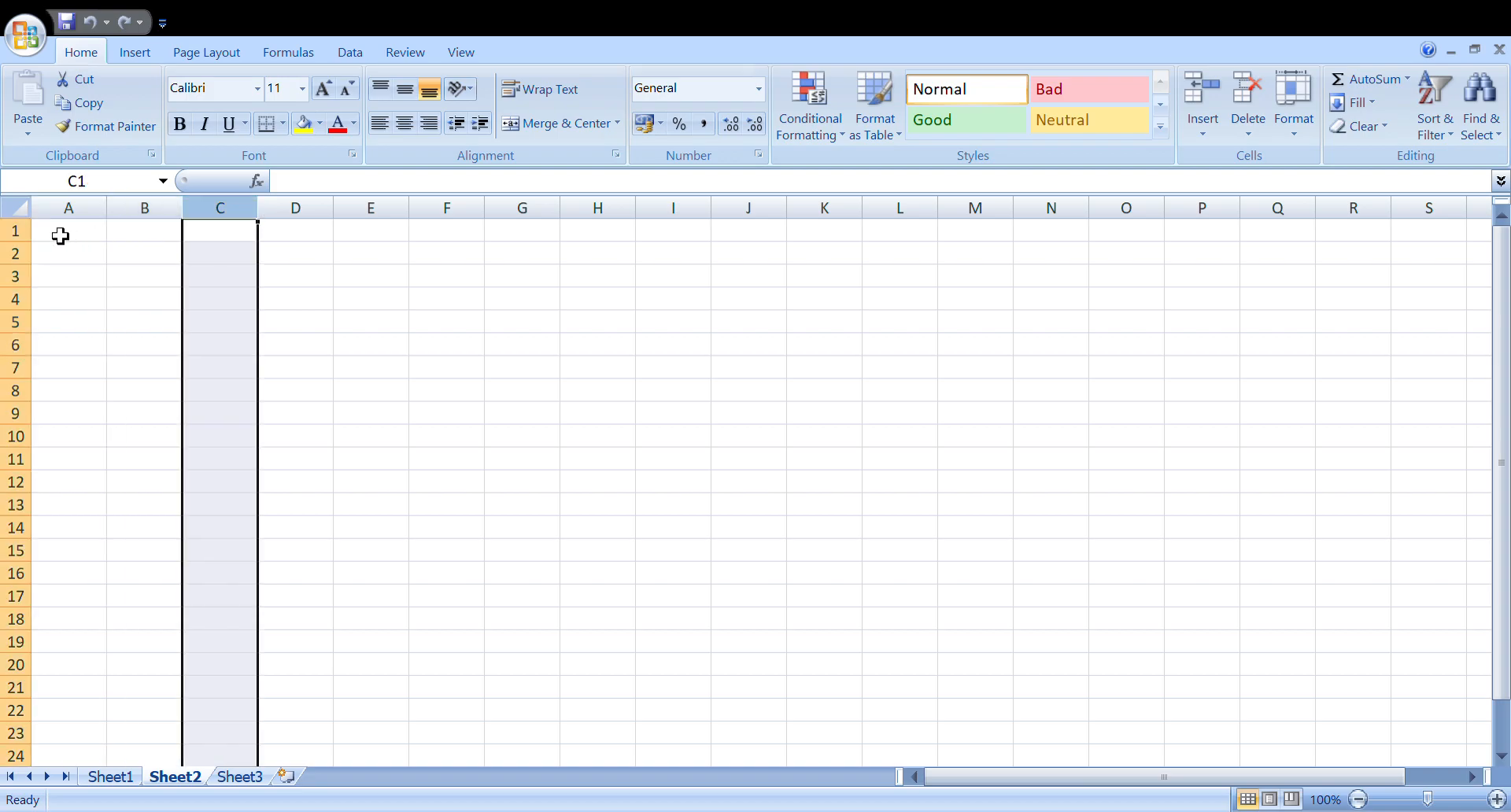
left_click(18, 233)
left_click(22, 254)
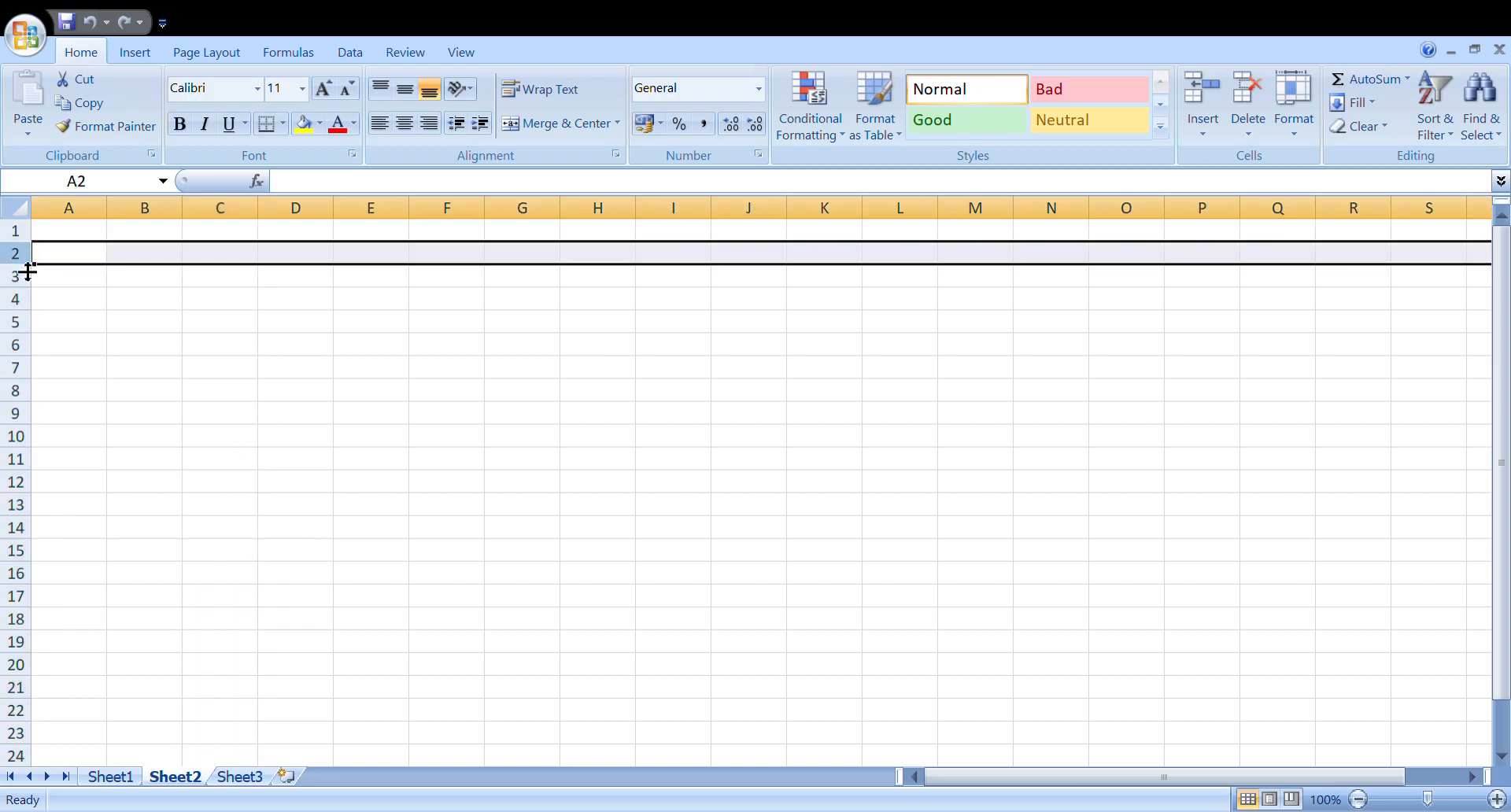
left_click(102, 215)
left_click(25, 237)
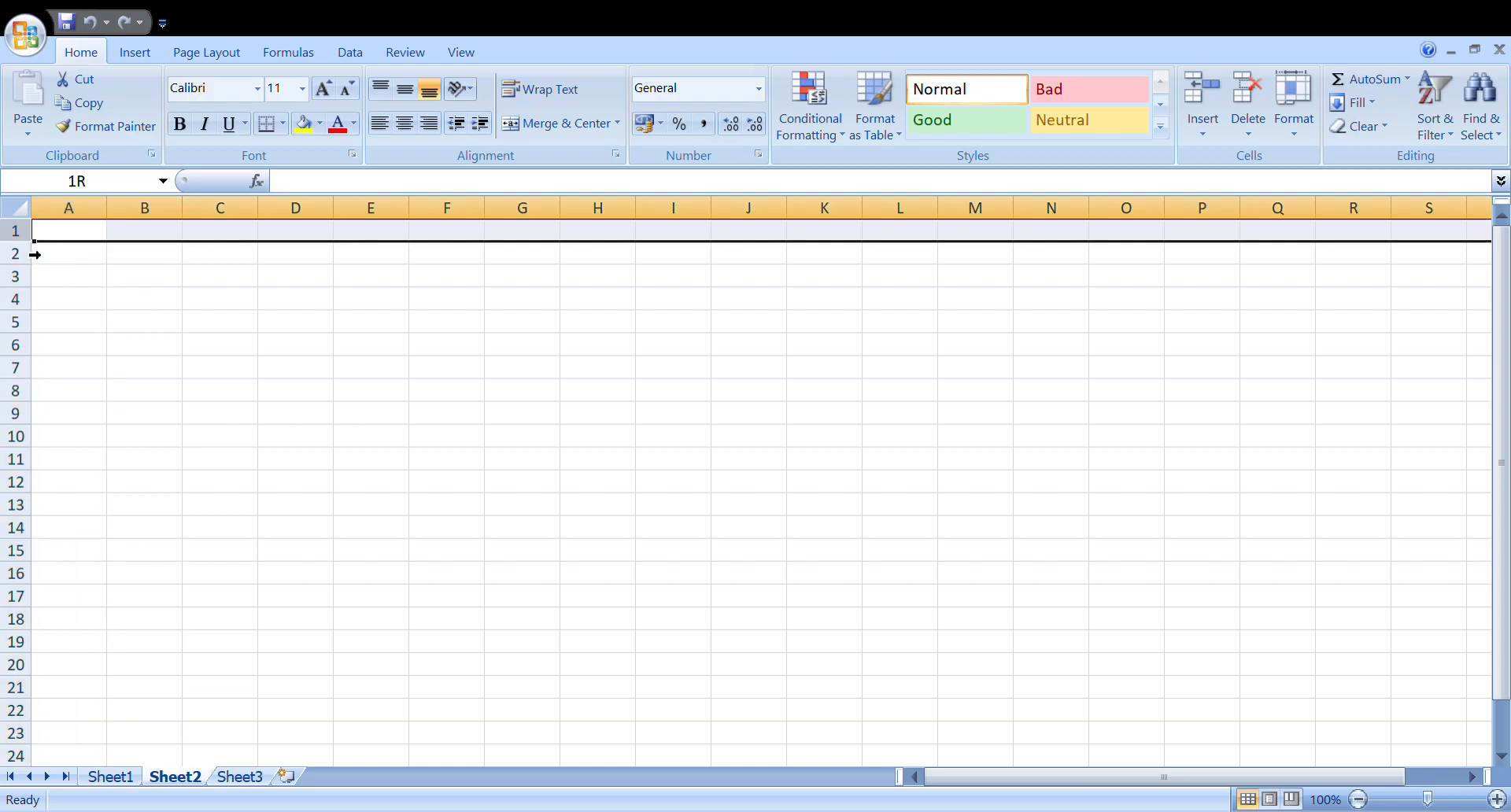
Select cells B4 and A1, the whole of row 1, and cell A1 again.
left_click(144, 303)
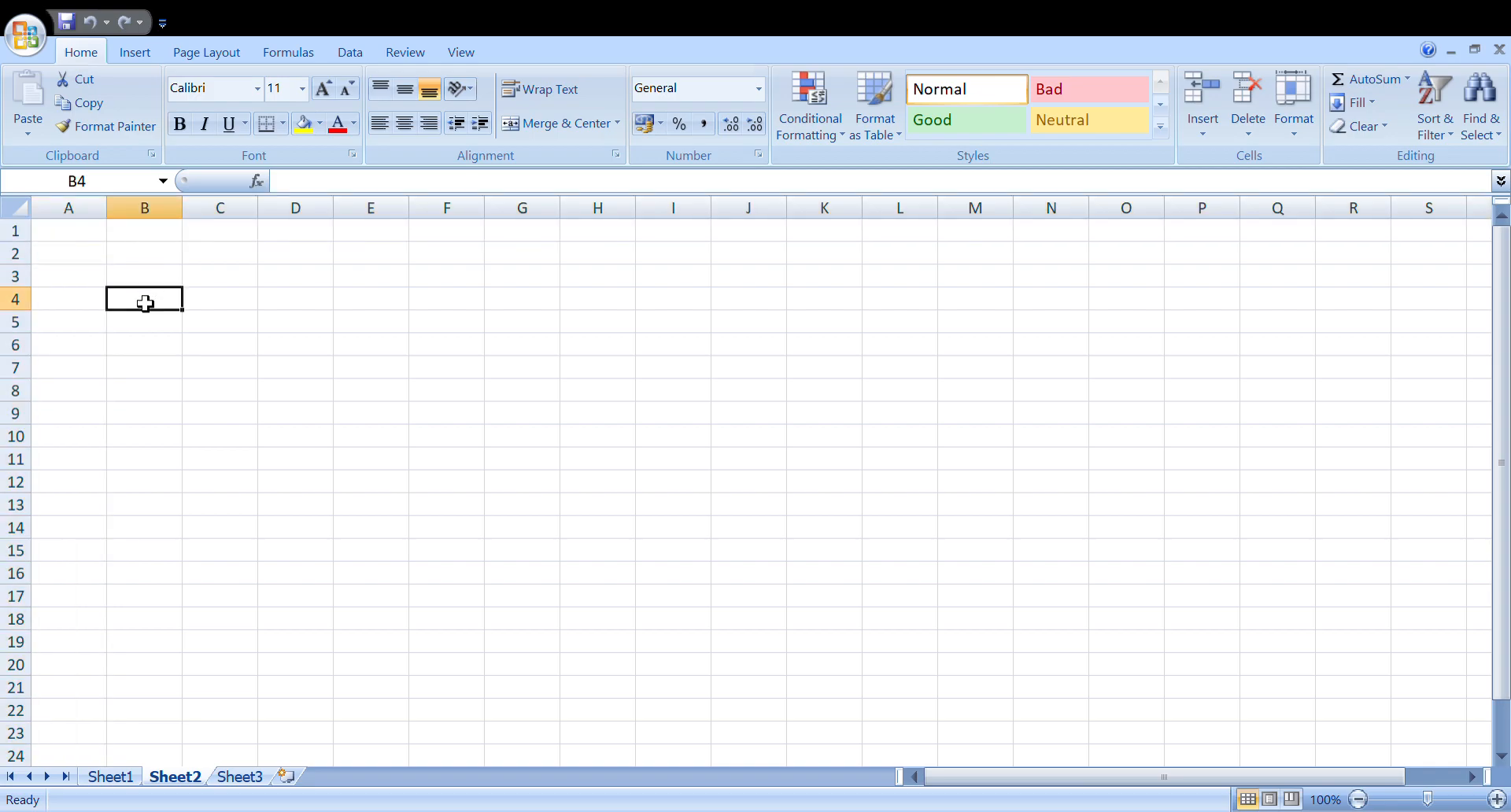
left_click(91, 233)
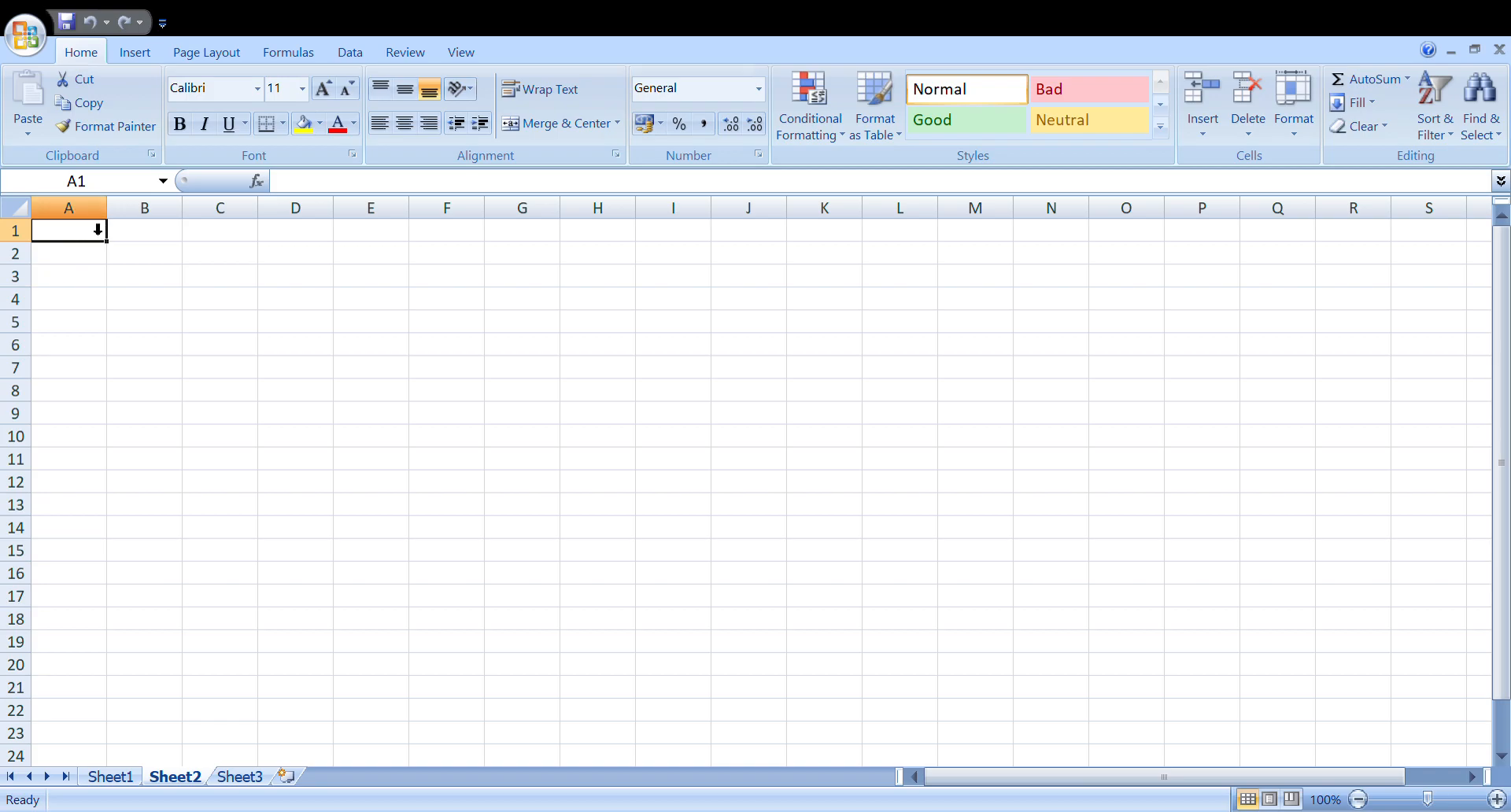
left_click(19, 236)
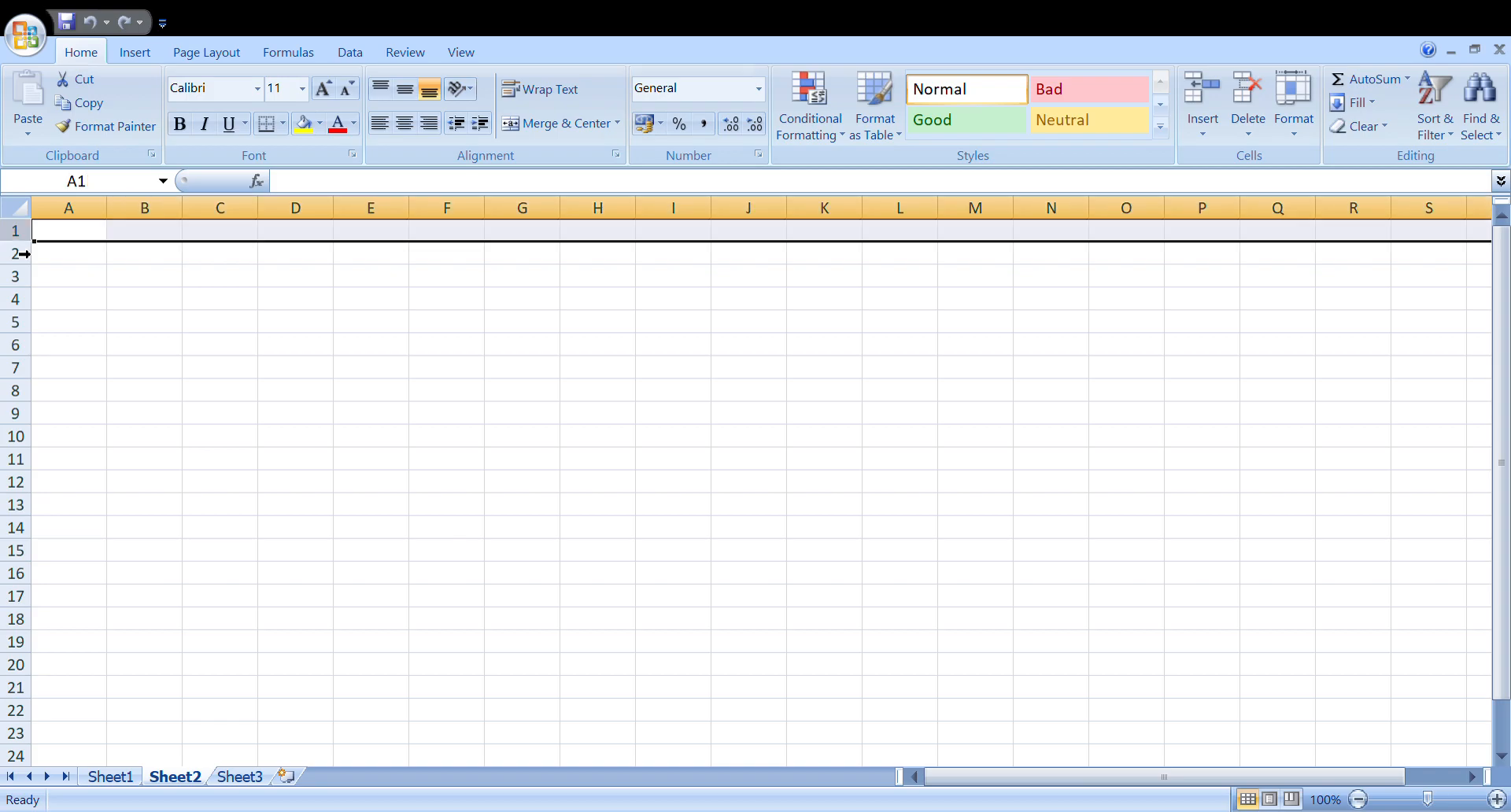
left_click(88, 233)
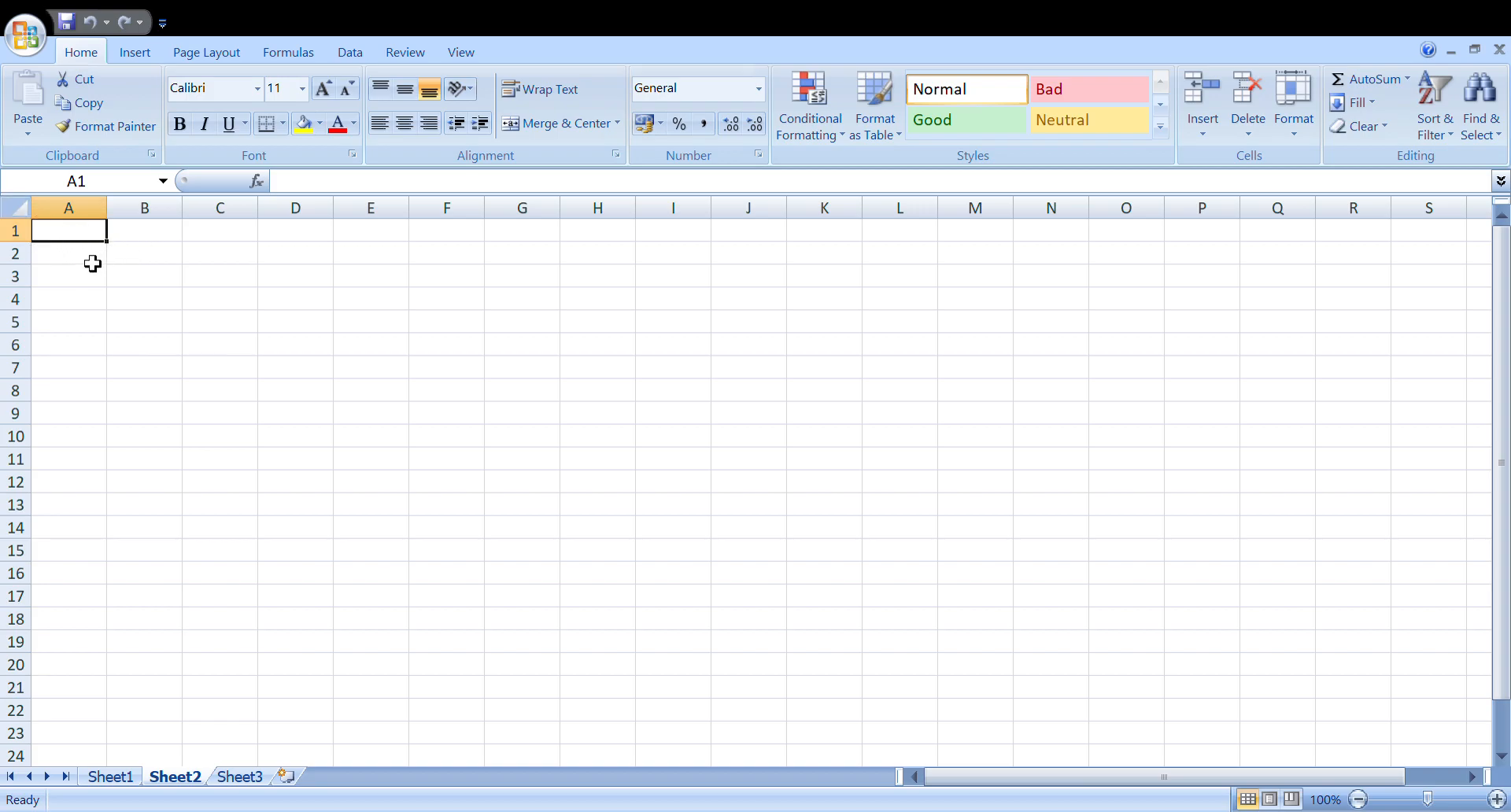
Move through the first row by selecting cells B1, C1, D1, E1 and F1 in turn.
key("Right")
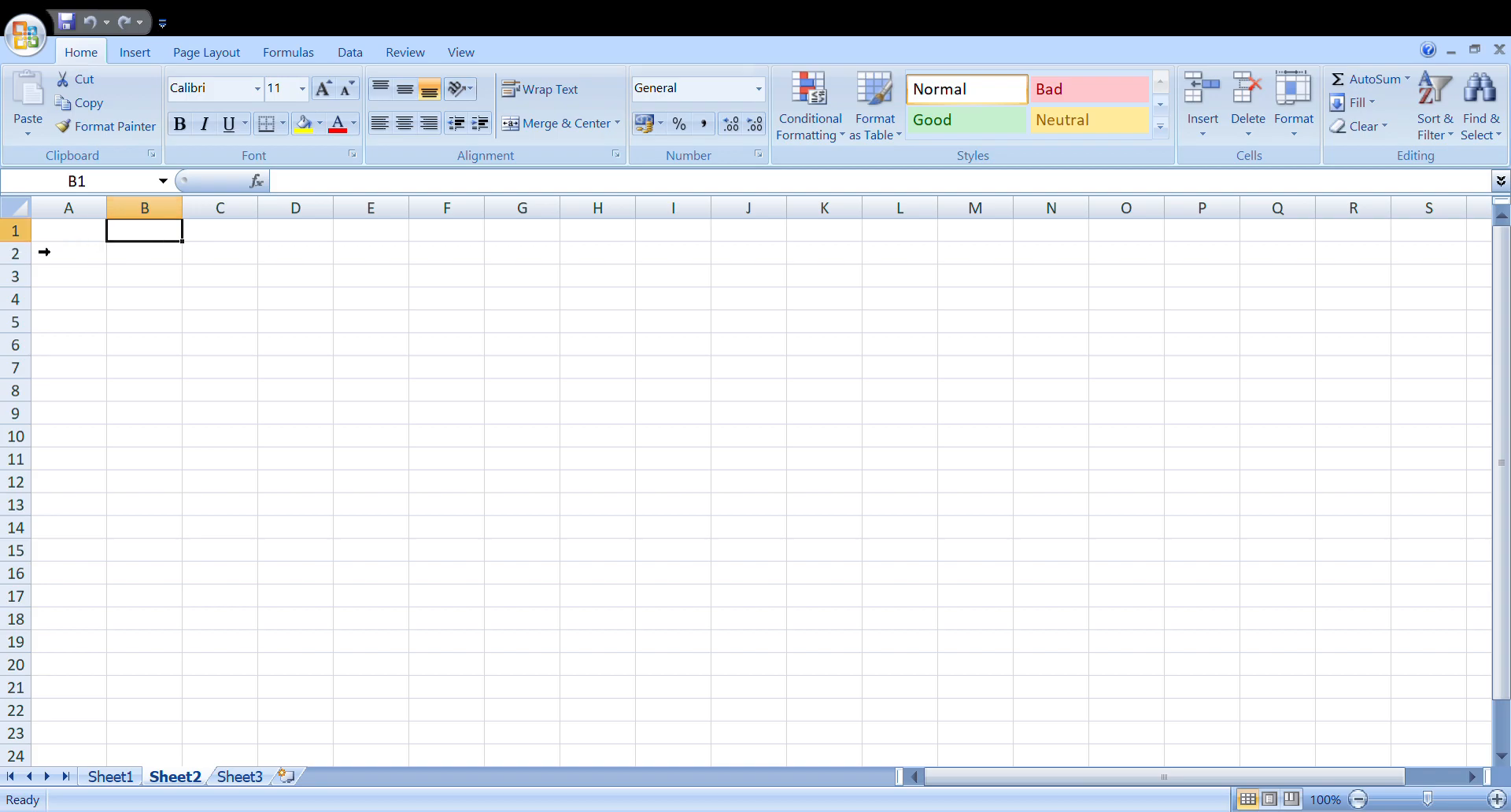
left_click(230, 240)
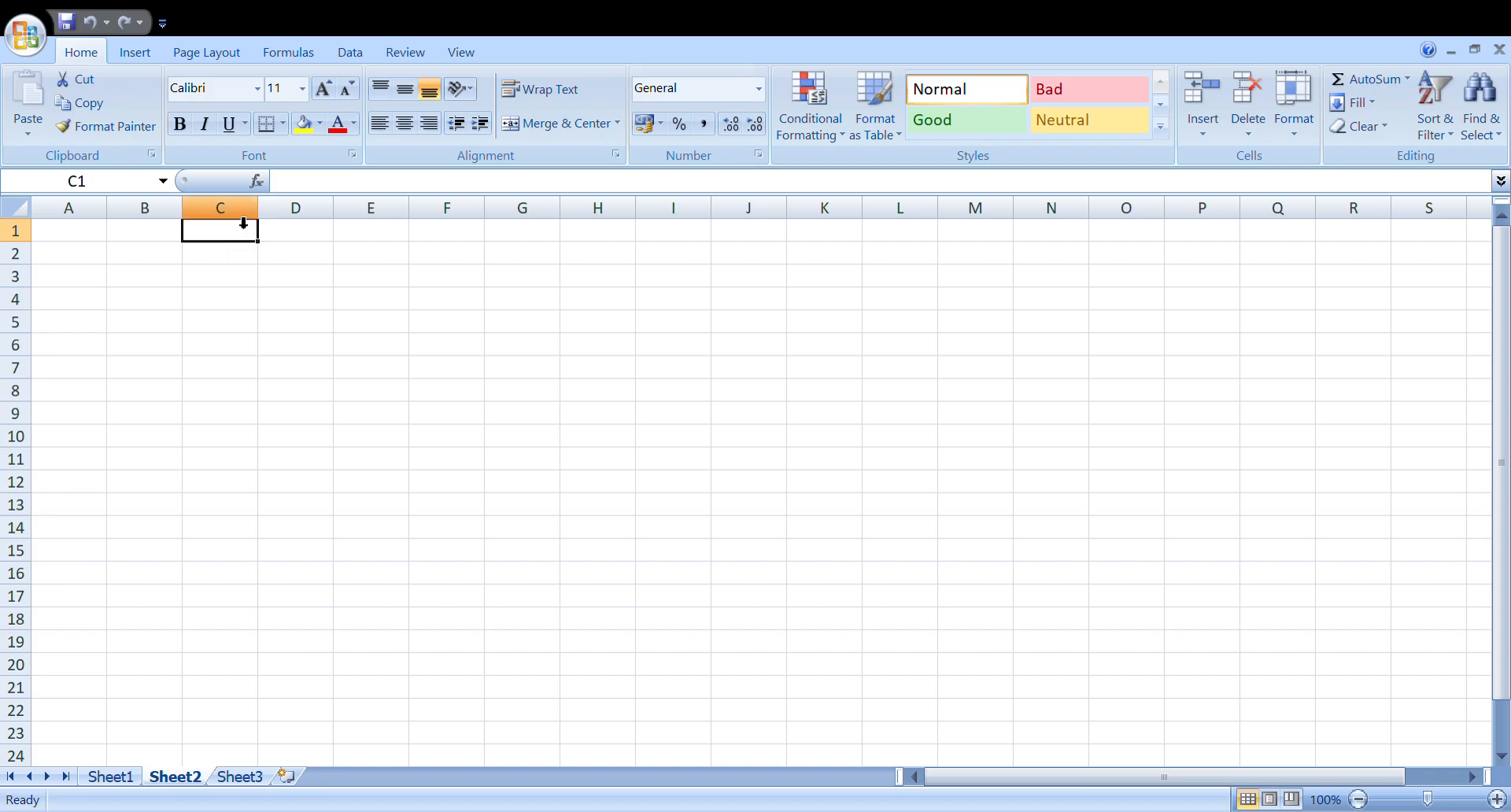
left_click(301, 240)
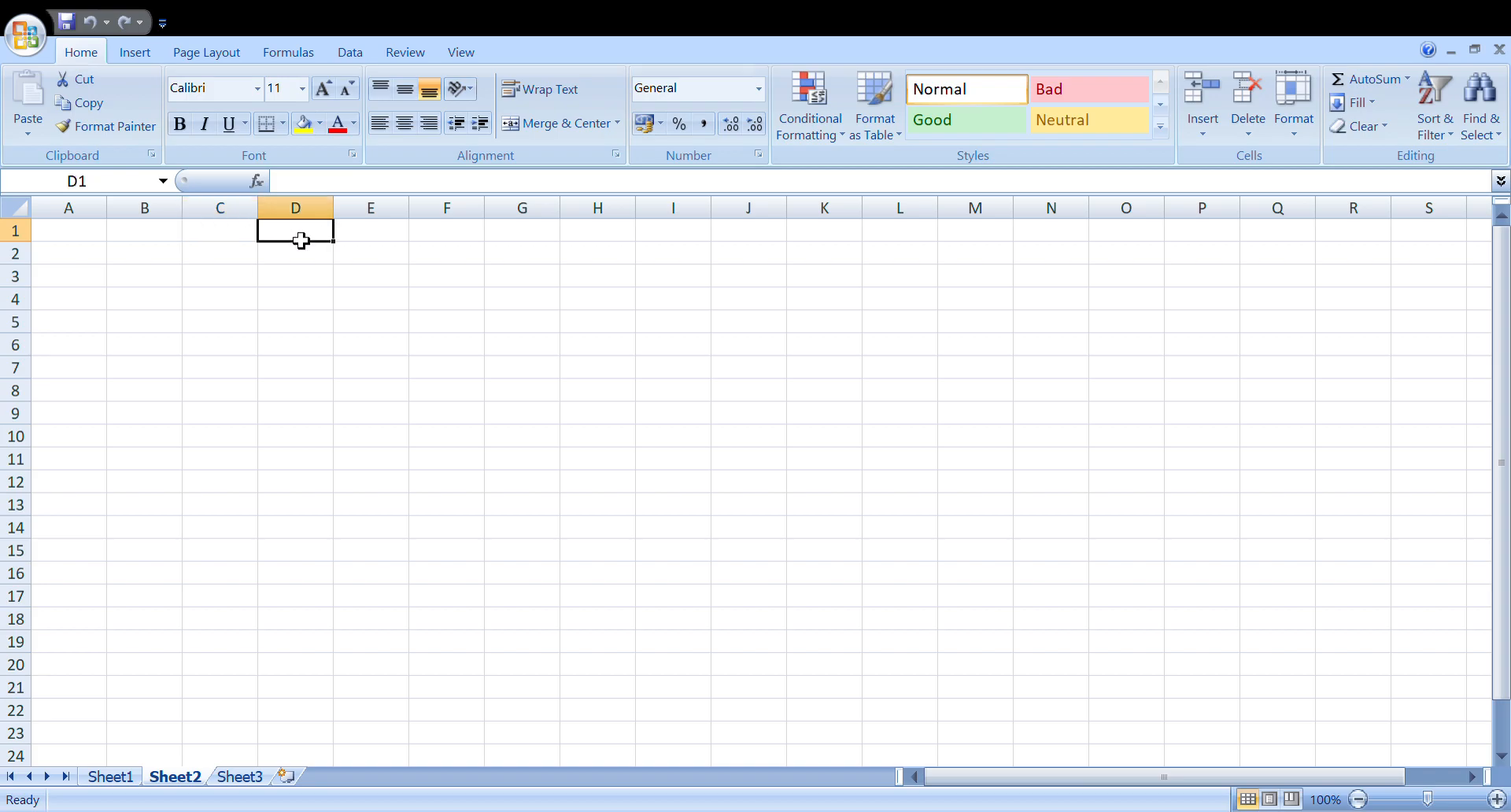
left_click(371, 241)
left_click(428, 241)
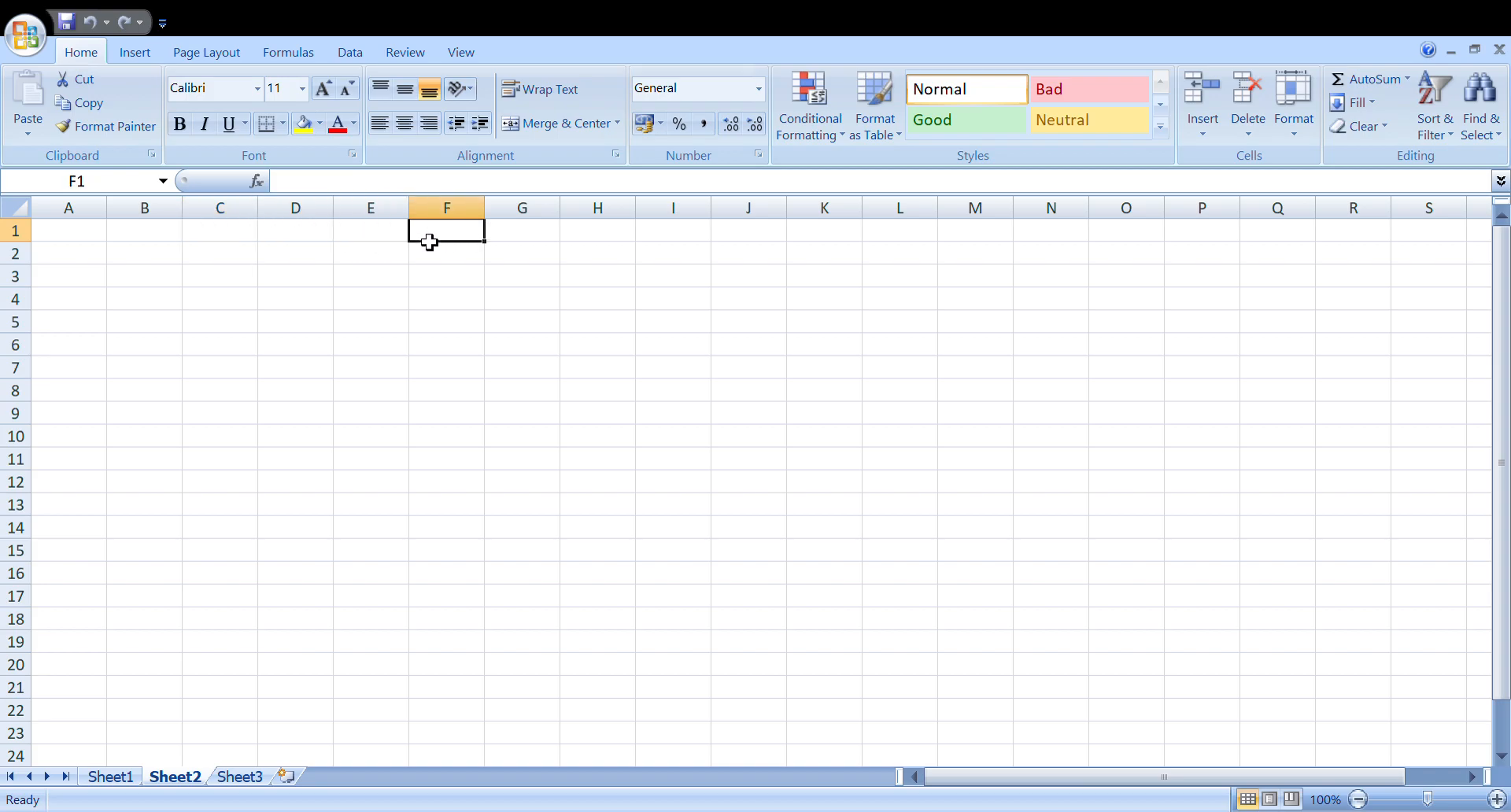
Select cell A2, its whole column A, its whole row 2, and cell A2 again.
left_click(91, 262)
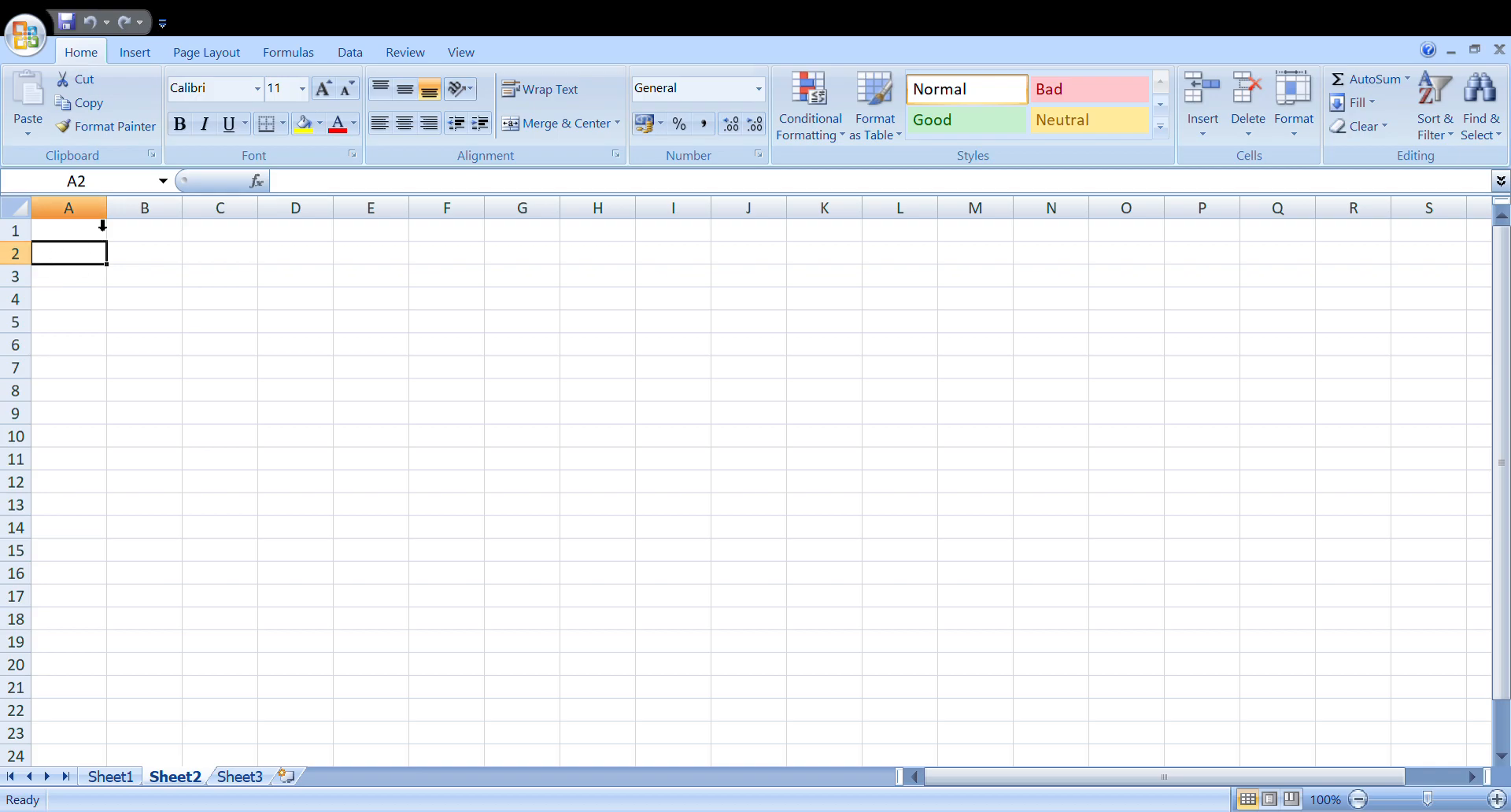
left_click(66, 209)
left_click(41, 261)
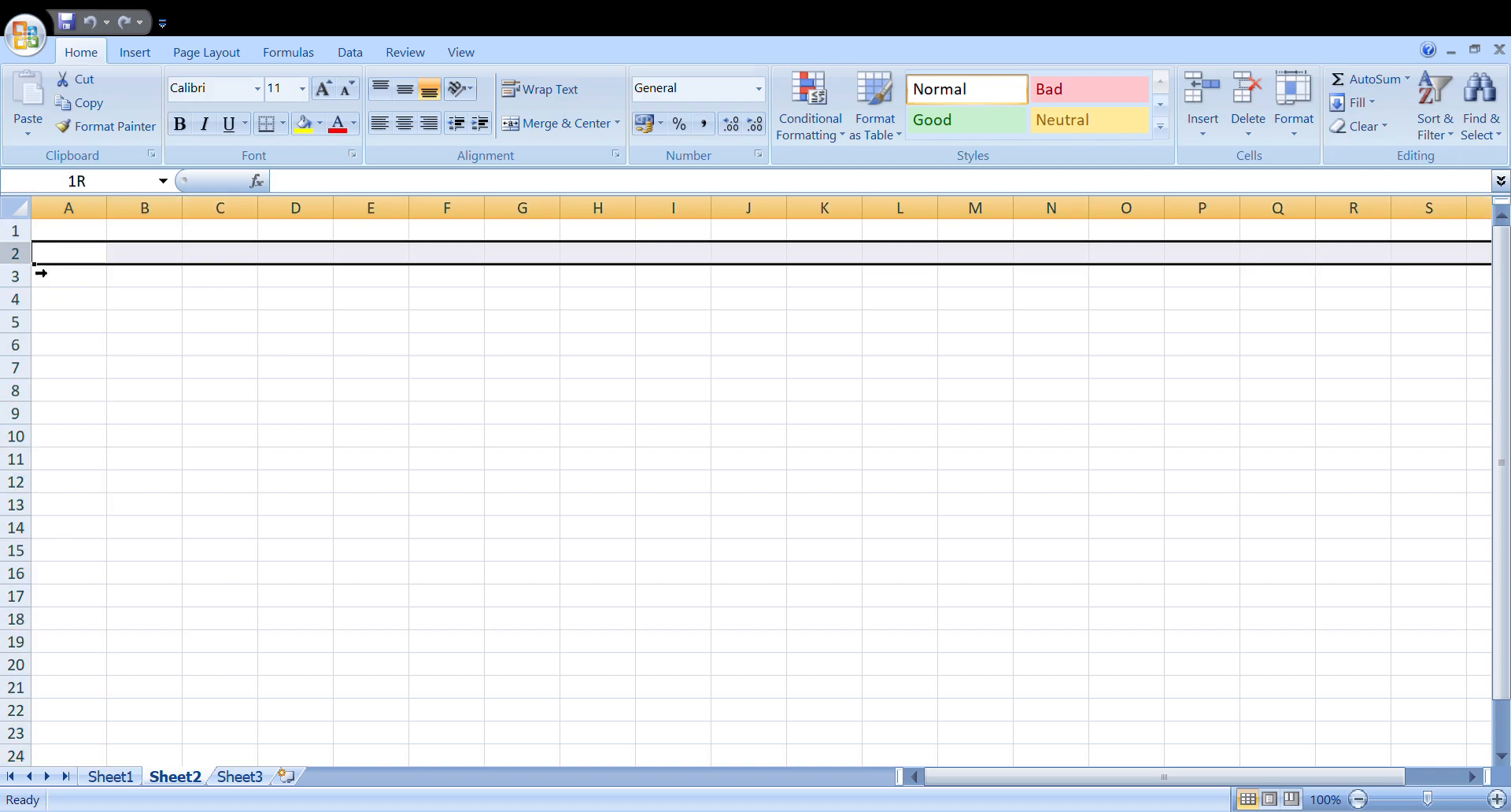
left_click(85, 259)
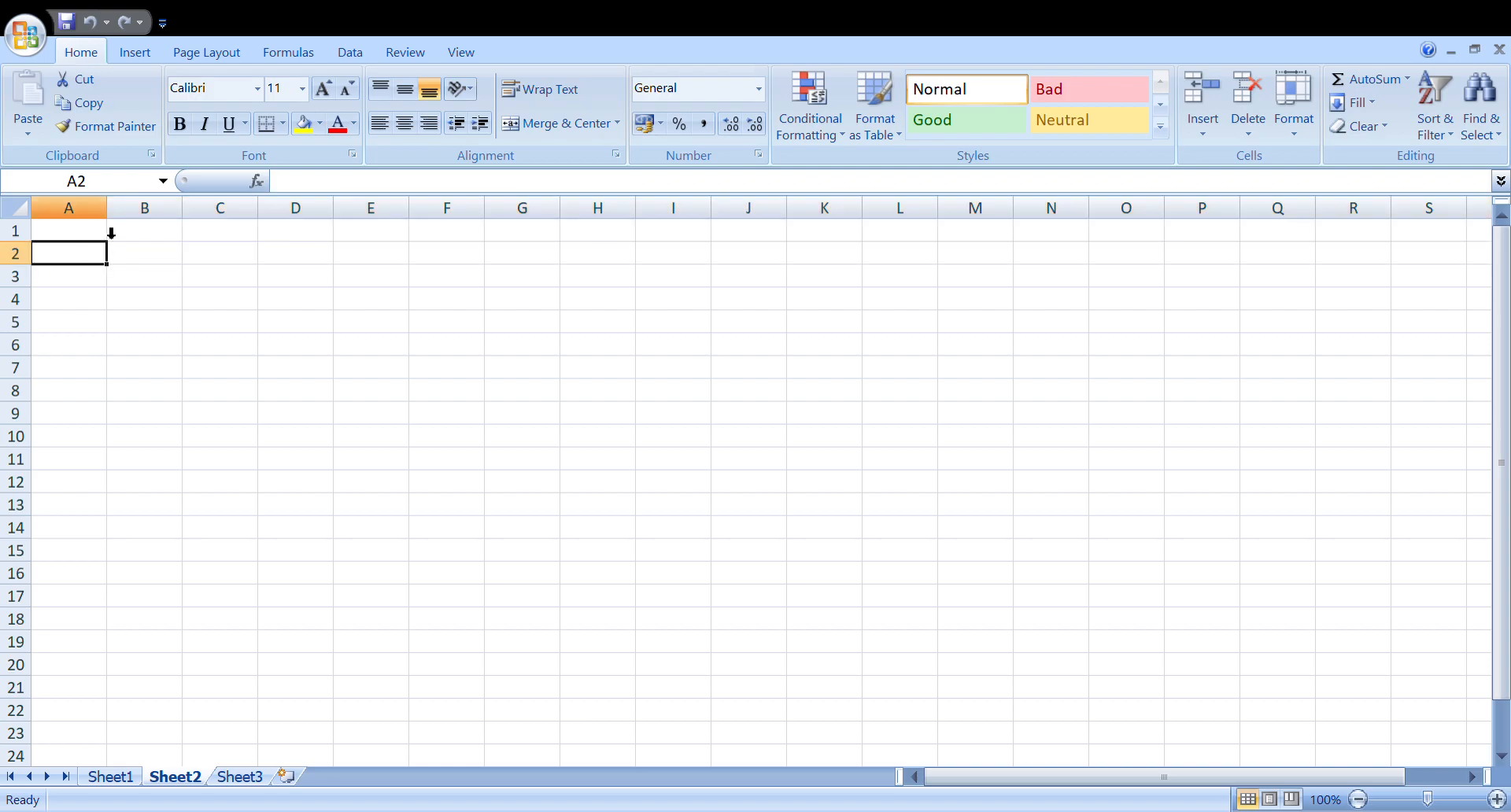
Move through the second row by selecting cells B2, C2, D2 and E2 in turn.
left_click(138, 258)
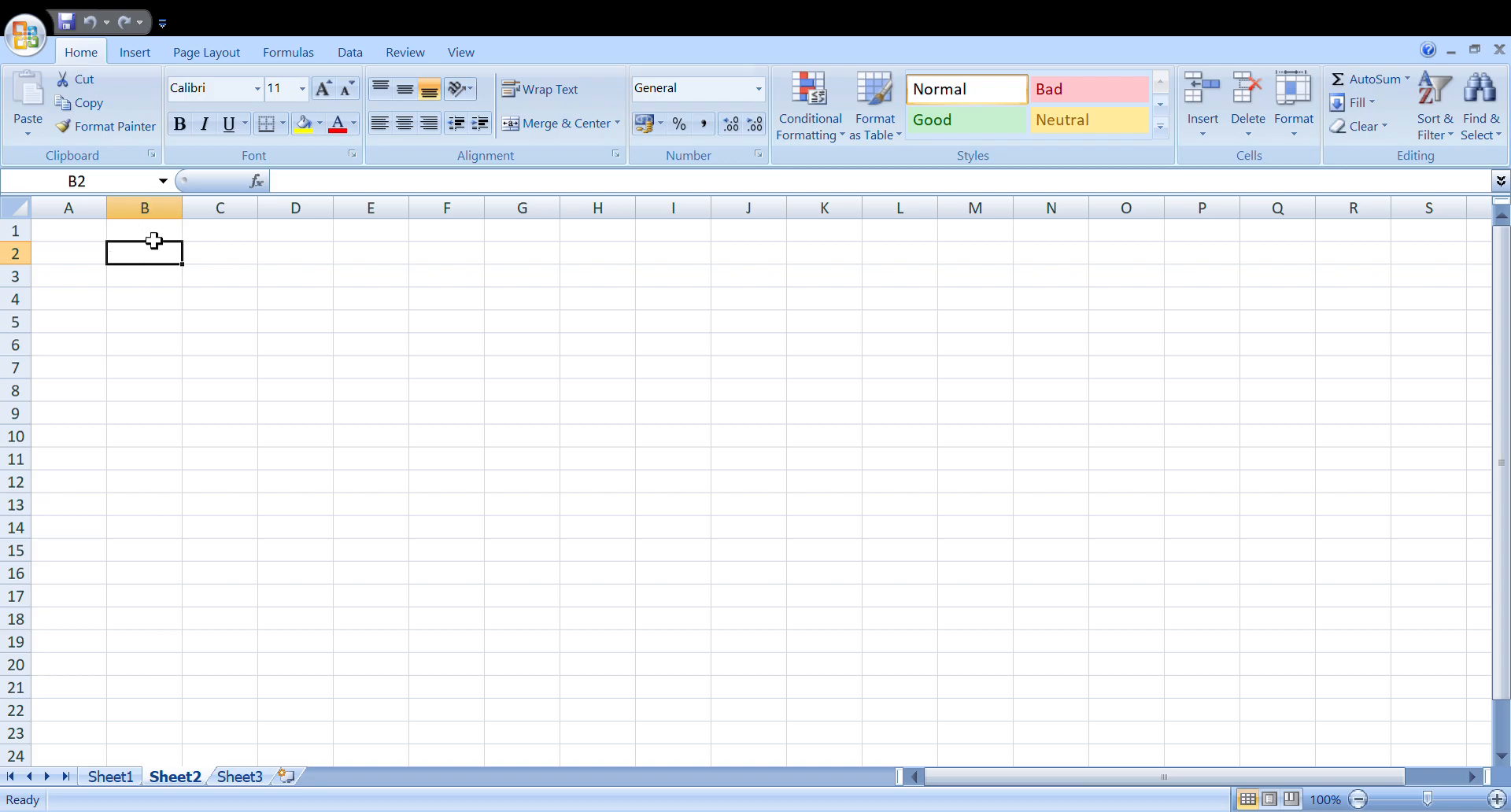
left_click(204, 261)
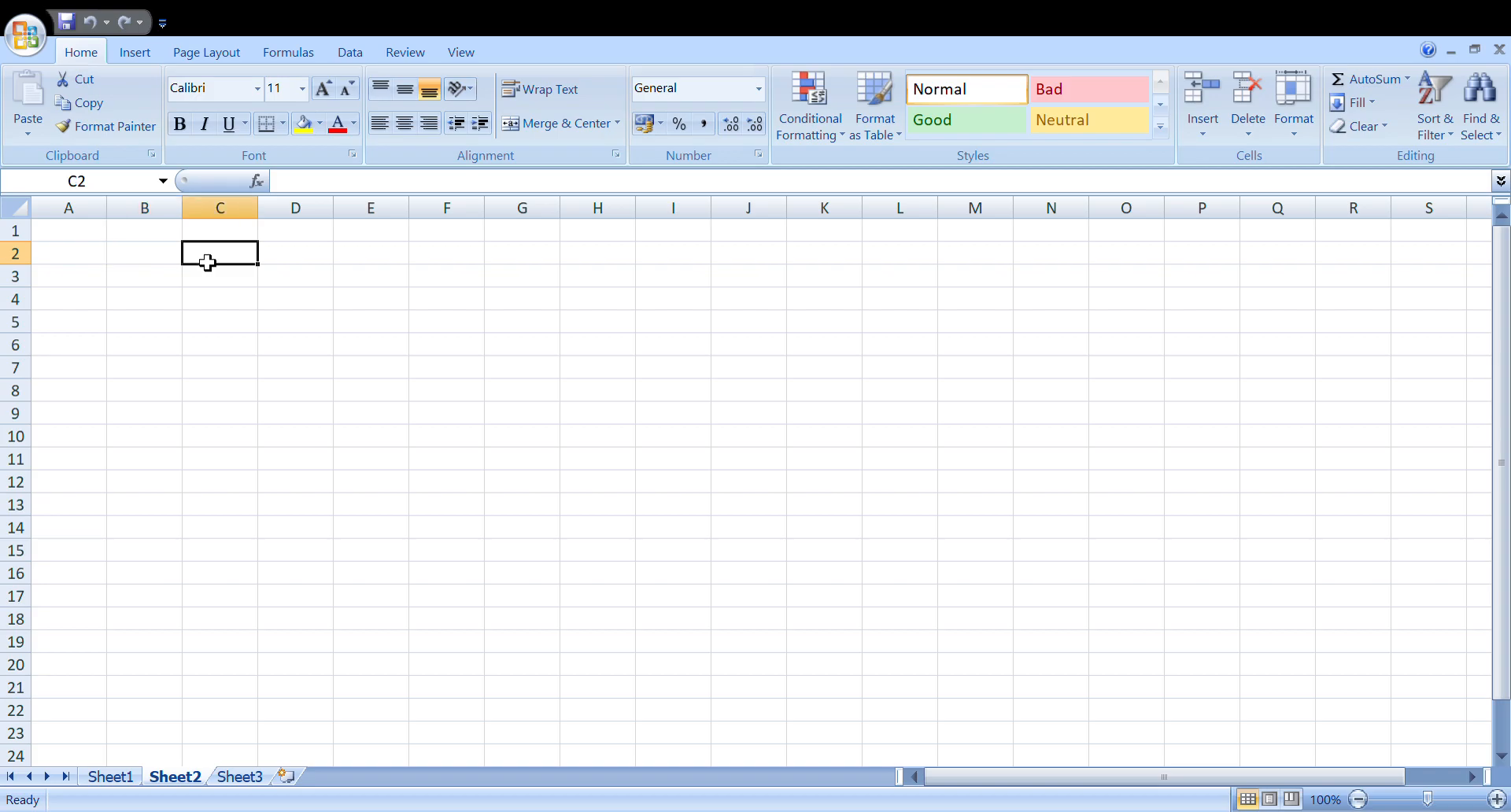
left_click(302, 261)
left_click(379, 268)
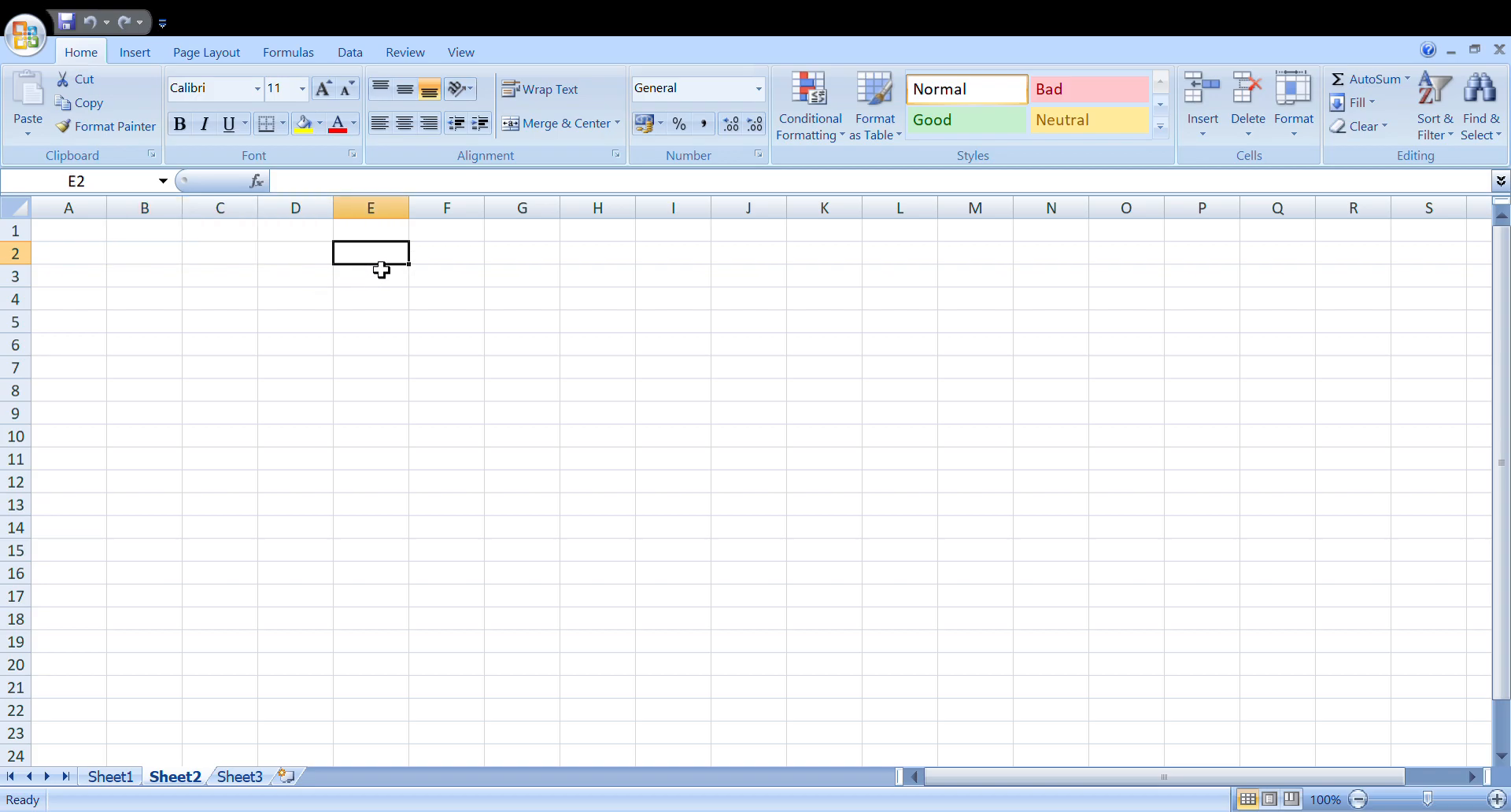
Select scattered cells across the sheet one at a time, including D7, J12, I14 and J19, ending at O18.
left_click(284, 376)
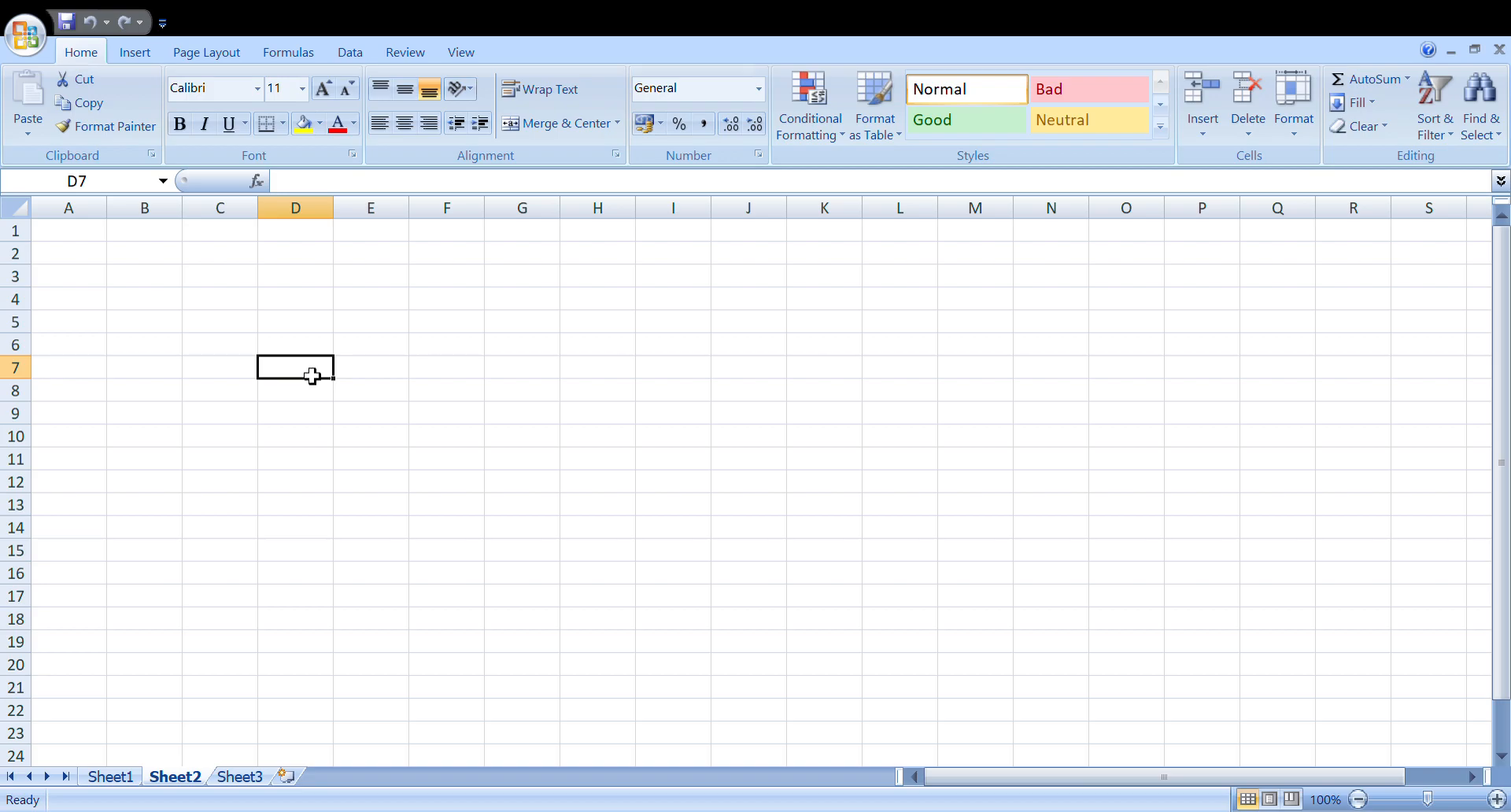
left_click(510, 437)
left_click(749, 489)
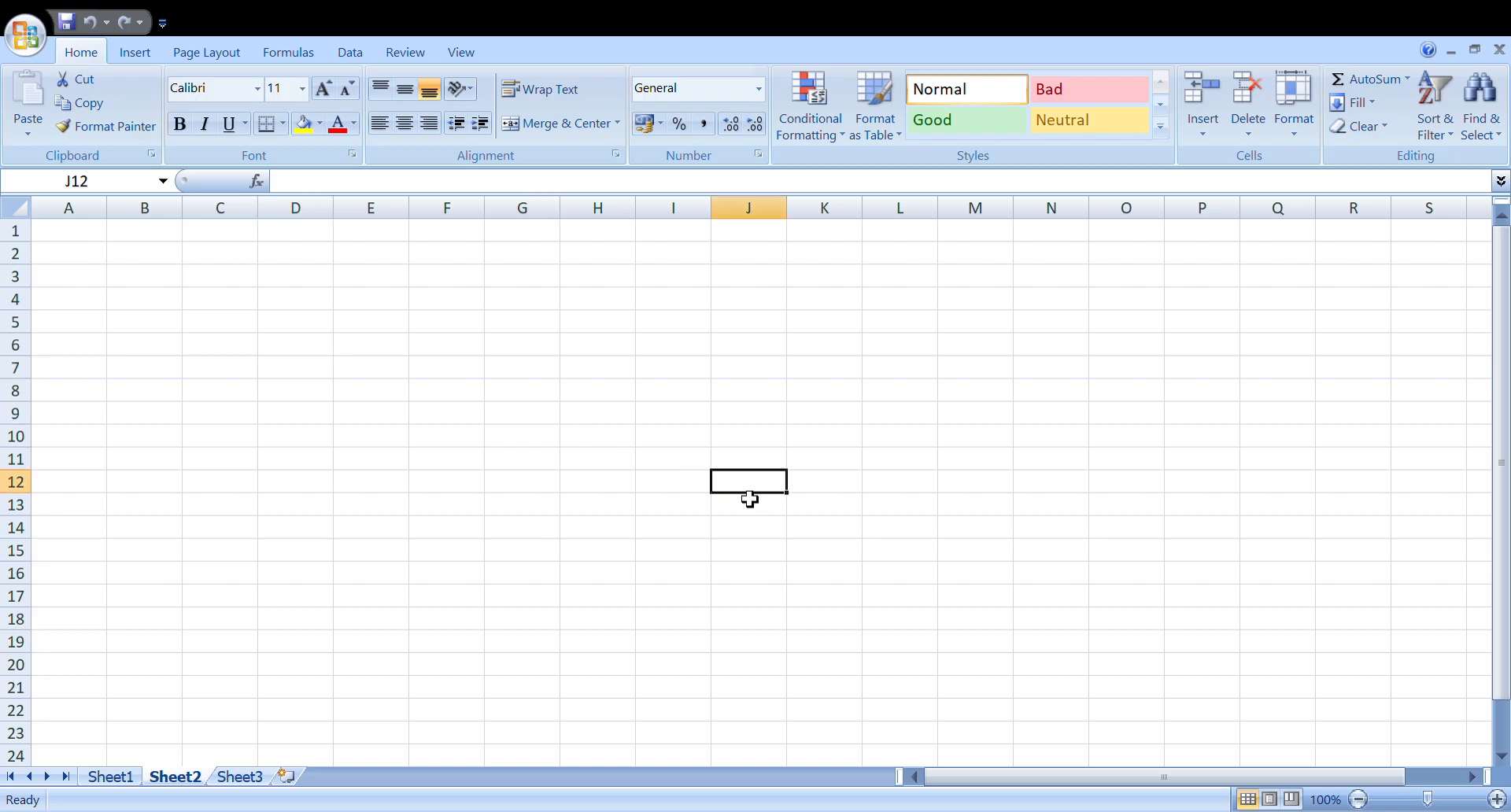
left_click(689, 536)
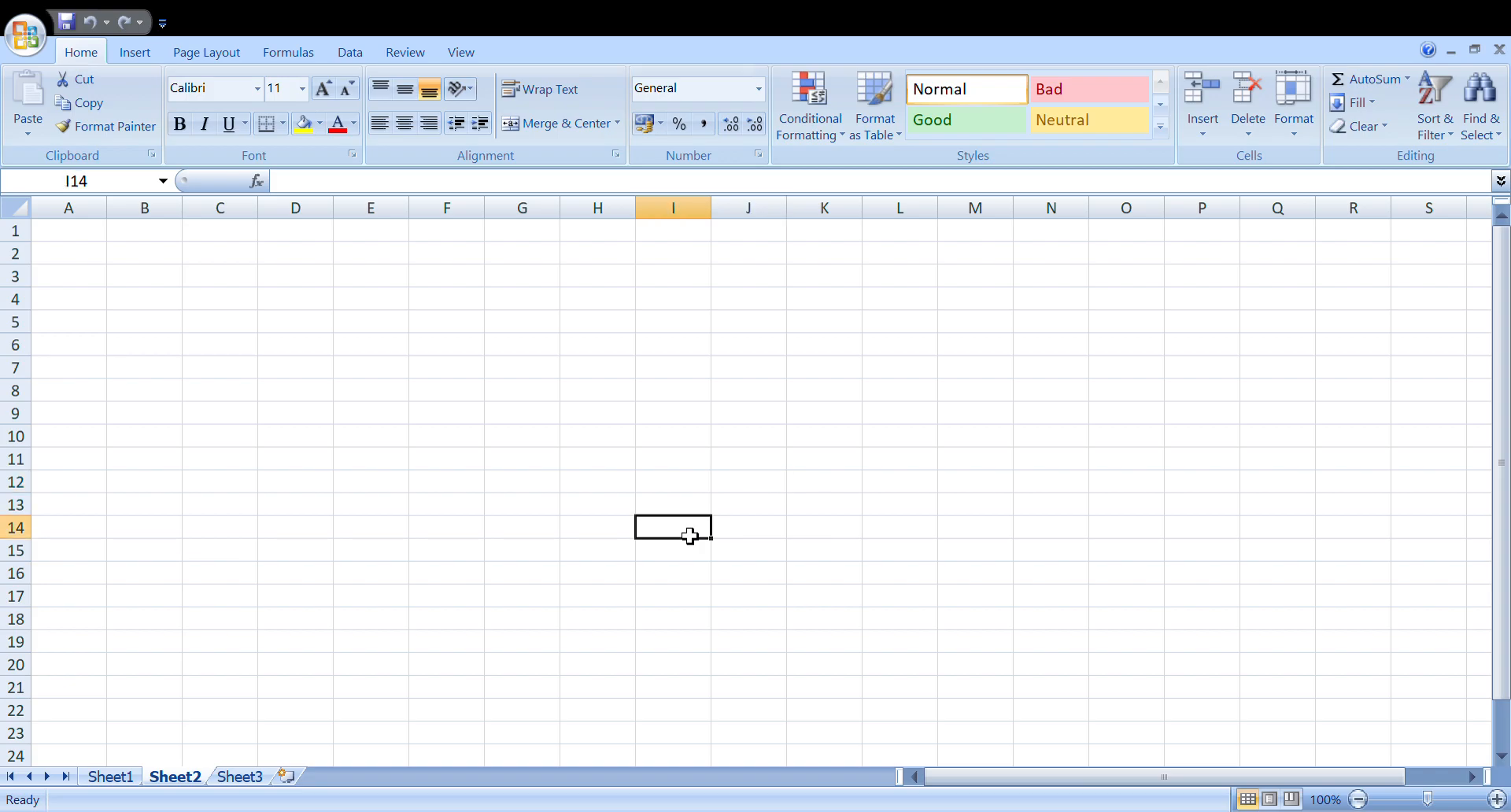
left_click(674, 622)
left_click(783, 639)
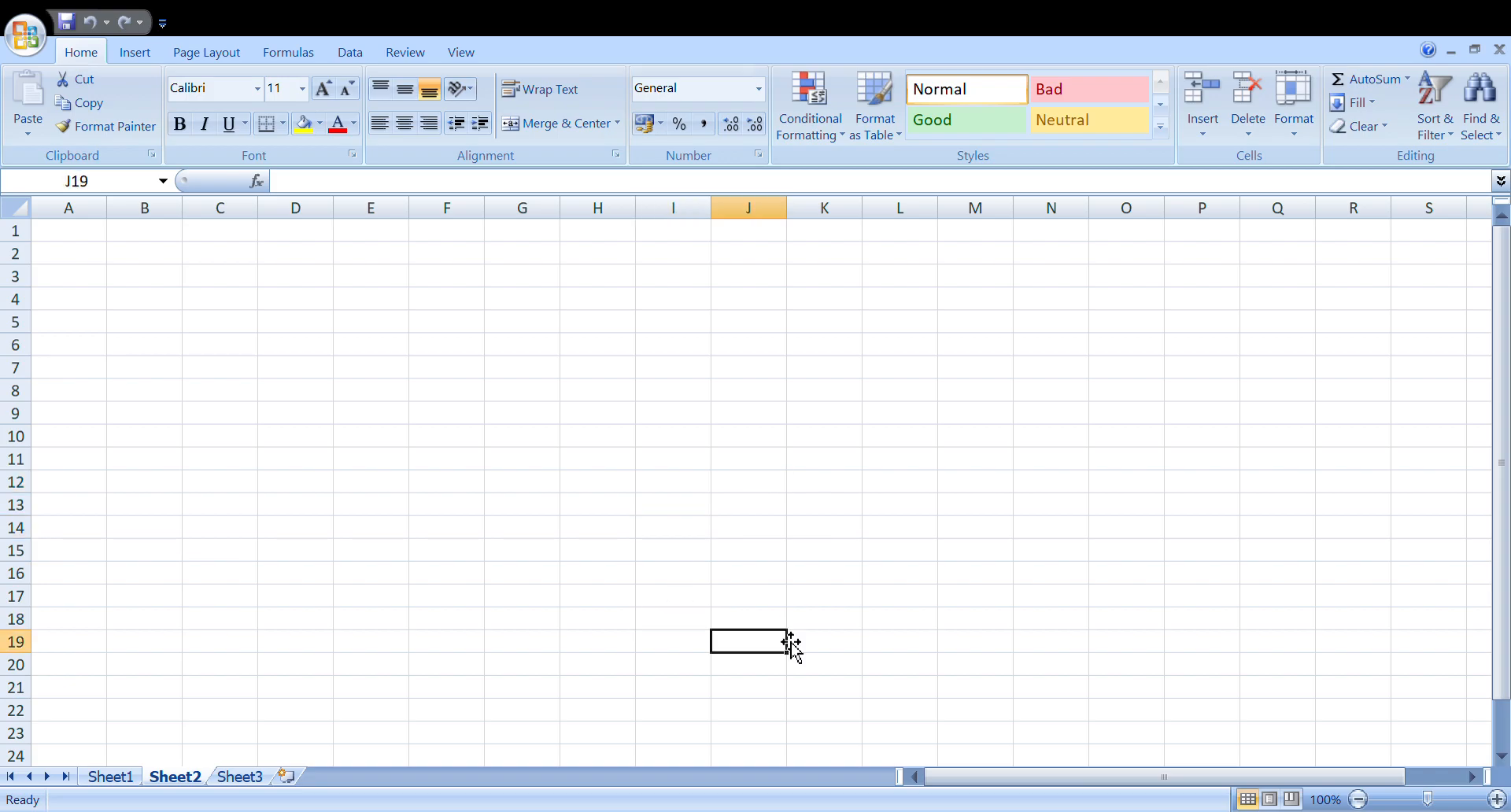
left_click(856, 670)
left_click(987, 670)
left_click(1012, 622)
left_click(1124, 626)
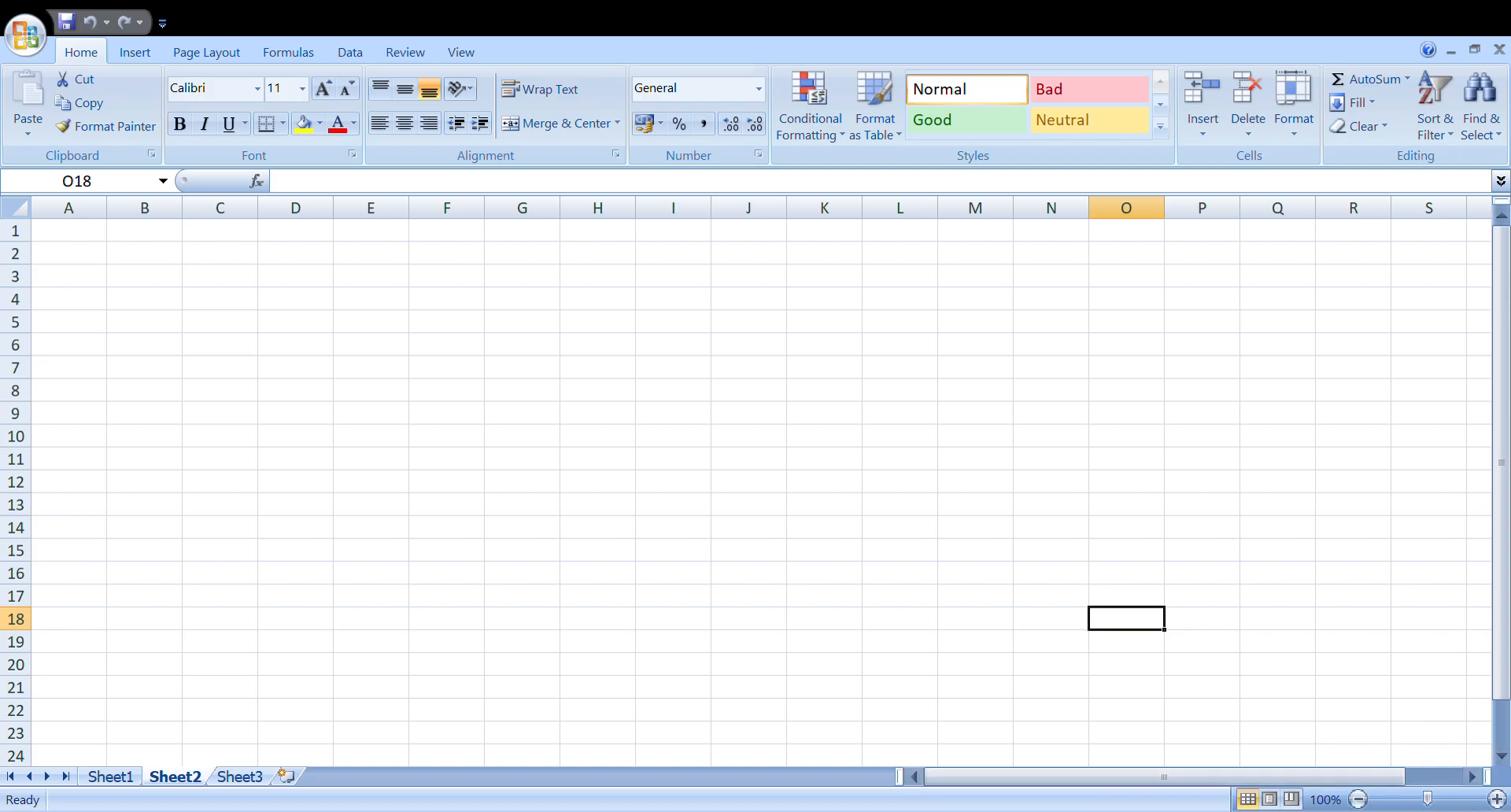
Zoom the worksheet out to 30%.
left_click(1359, 799)
left_click(1359, 799)
left_click(1358, 799)
left_click(1359, 800)
left_click(1359, 800)
left_click(1359, 800)
left_click(1359, 800)
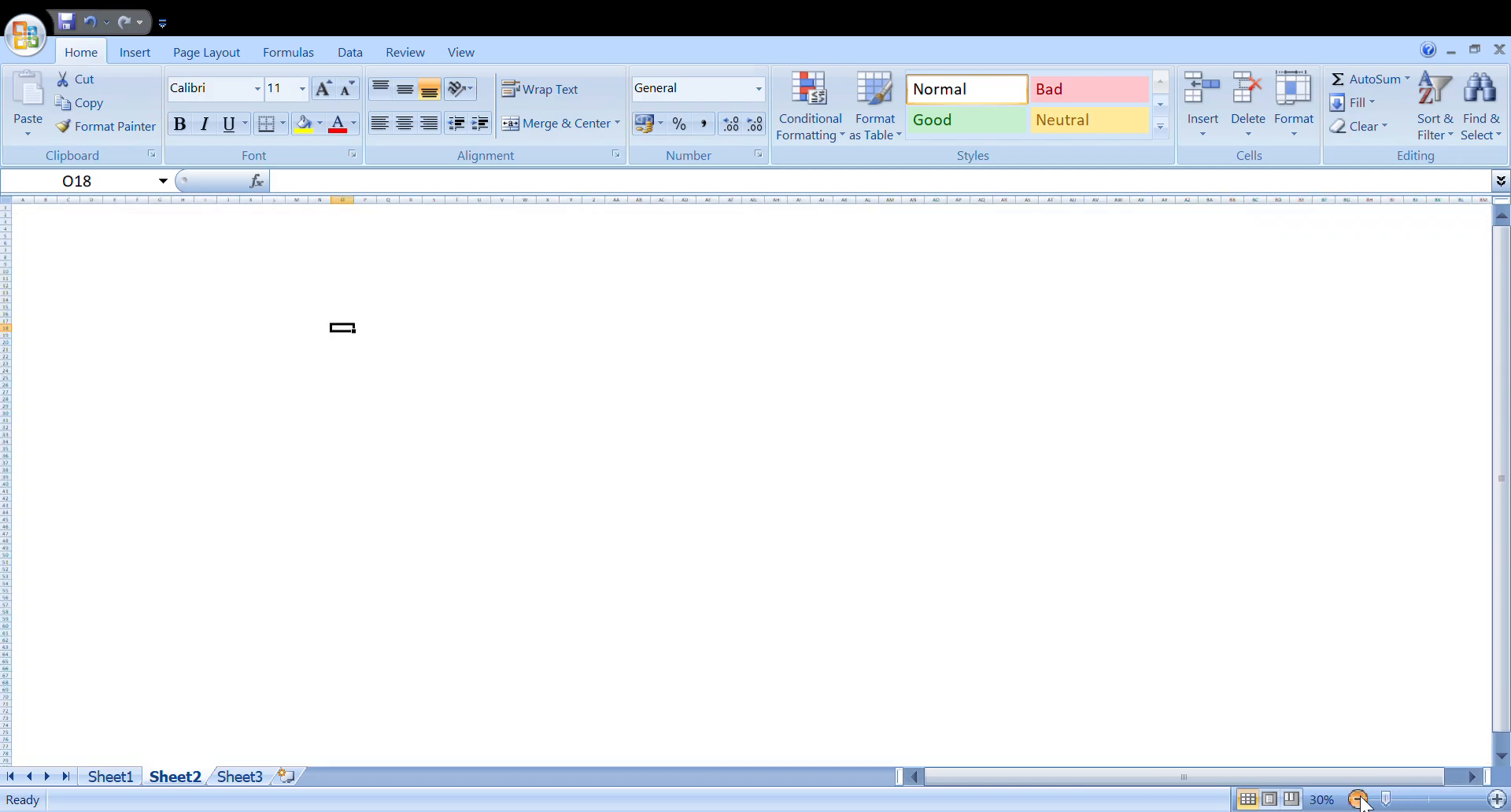
Zoom the worksheet in to 120%.
left_click(1497, 799)
left_click(1497, 799)
left_click(1497, 799)
left_click(1497, 800)
left_click(1498, 799)
left_click(1498, 799)
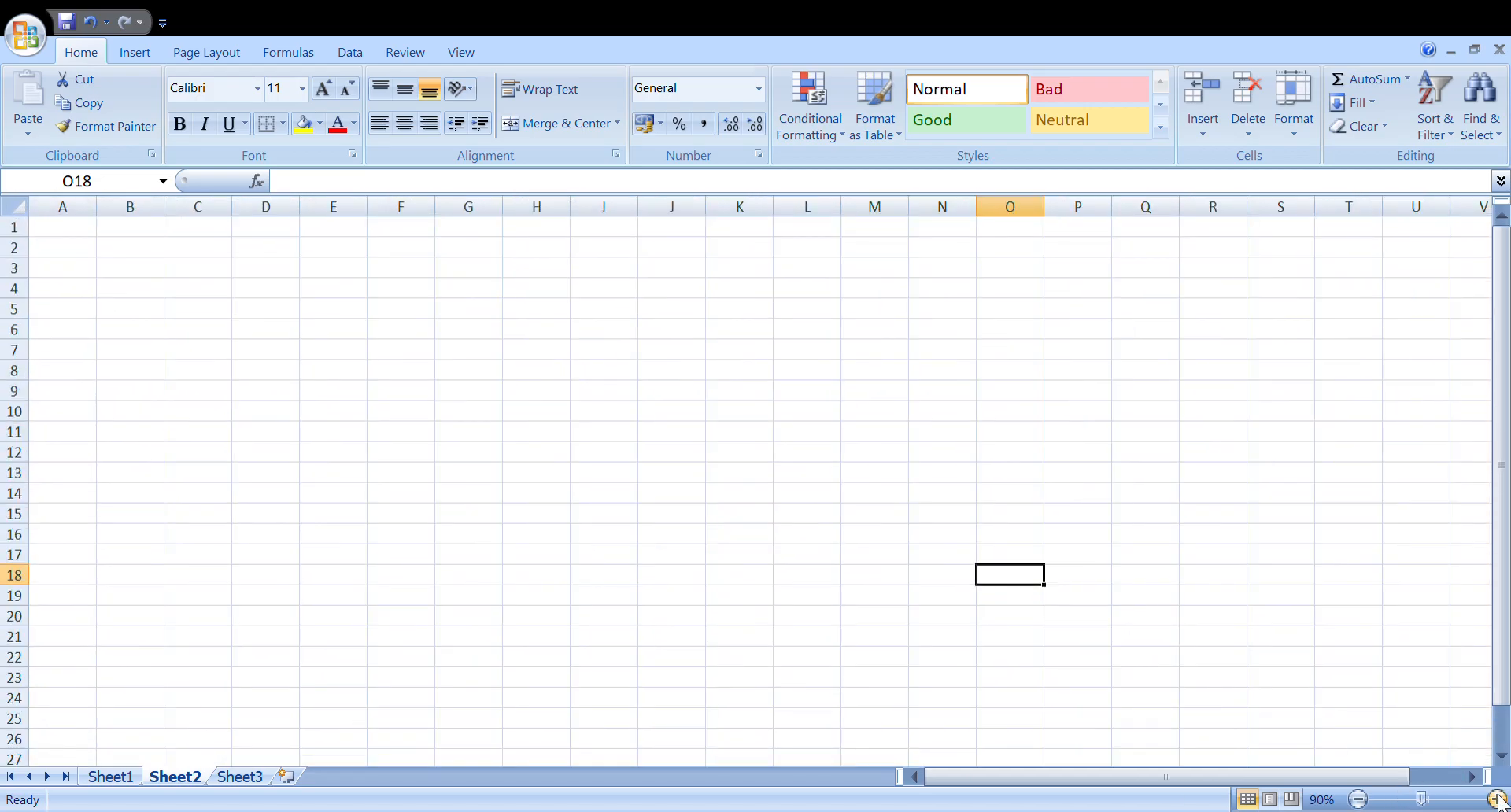
left_click(1497, 799)
left_click(1498, 799)
left_click(1498, 799)
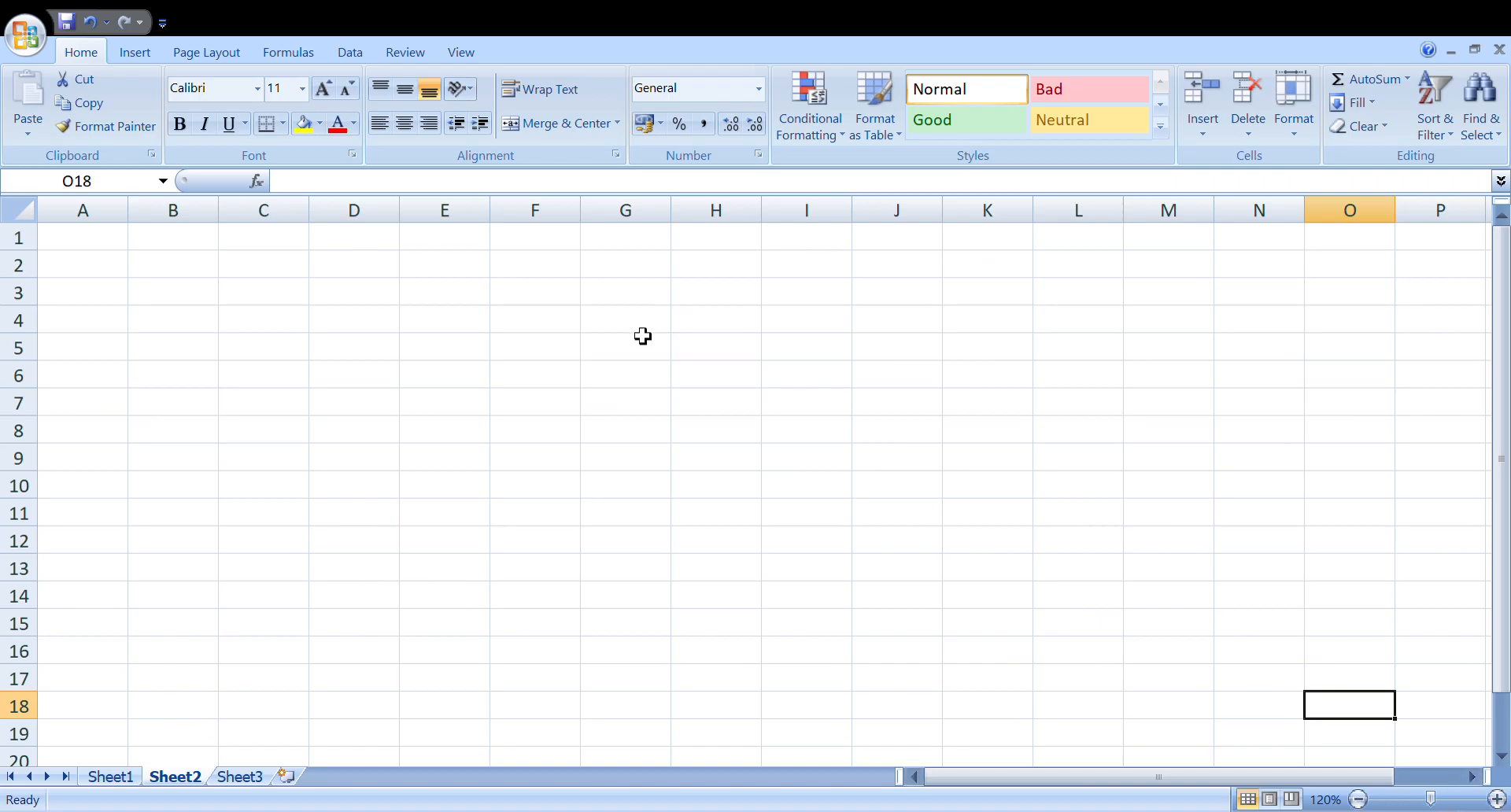
Select cell F5 and enlarge the worksheet view to 180%.
left_click(541, 356)
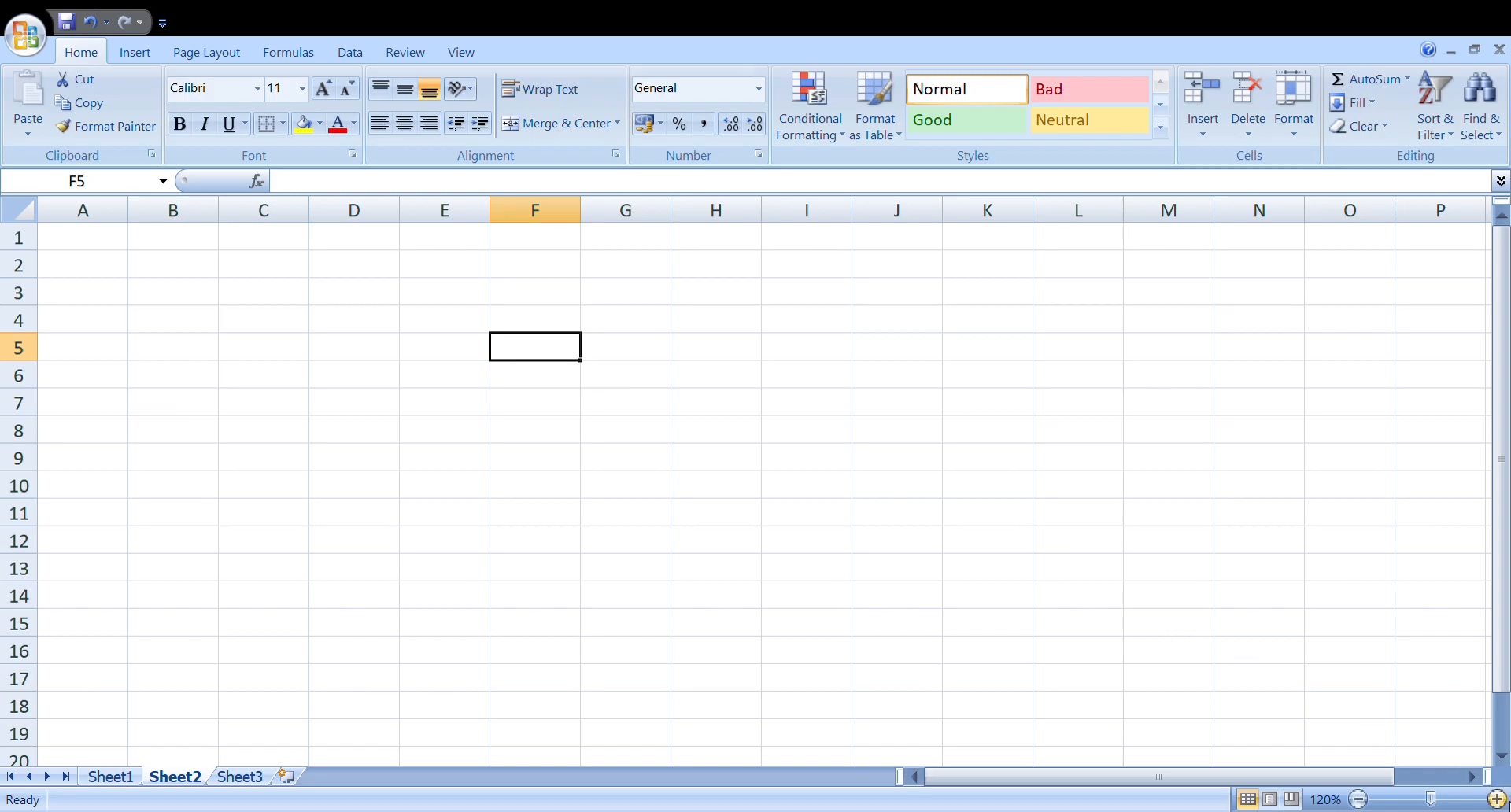
left_click(1497, 799)
left_click(1496, 799)
left_click(1497, 799)
left_click(1496, 798)
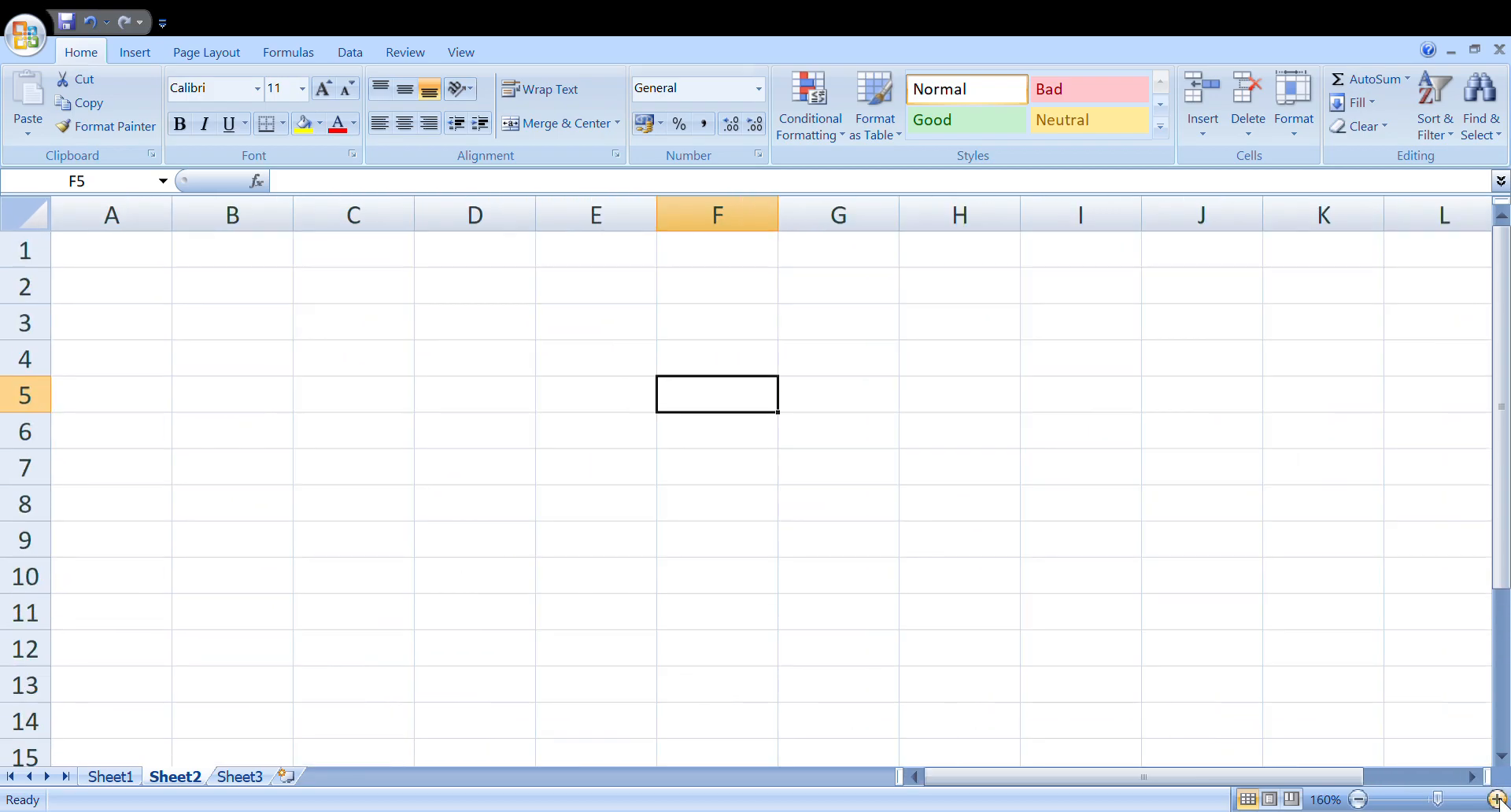
left_click(1496, 799)
left_click(1497, 799)
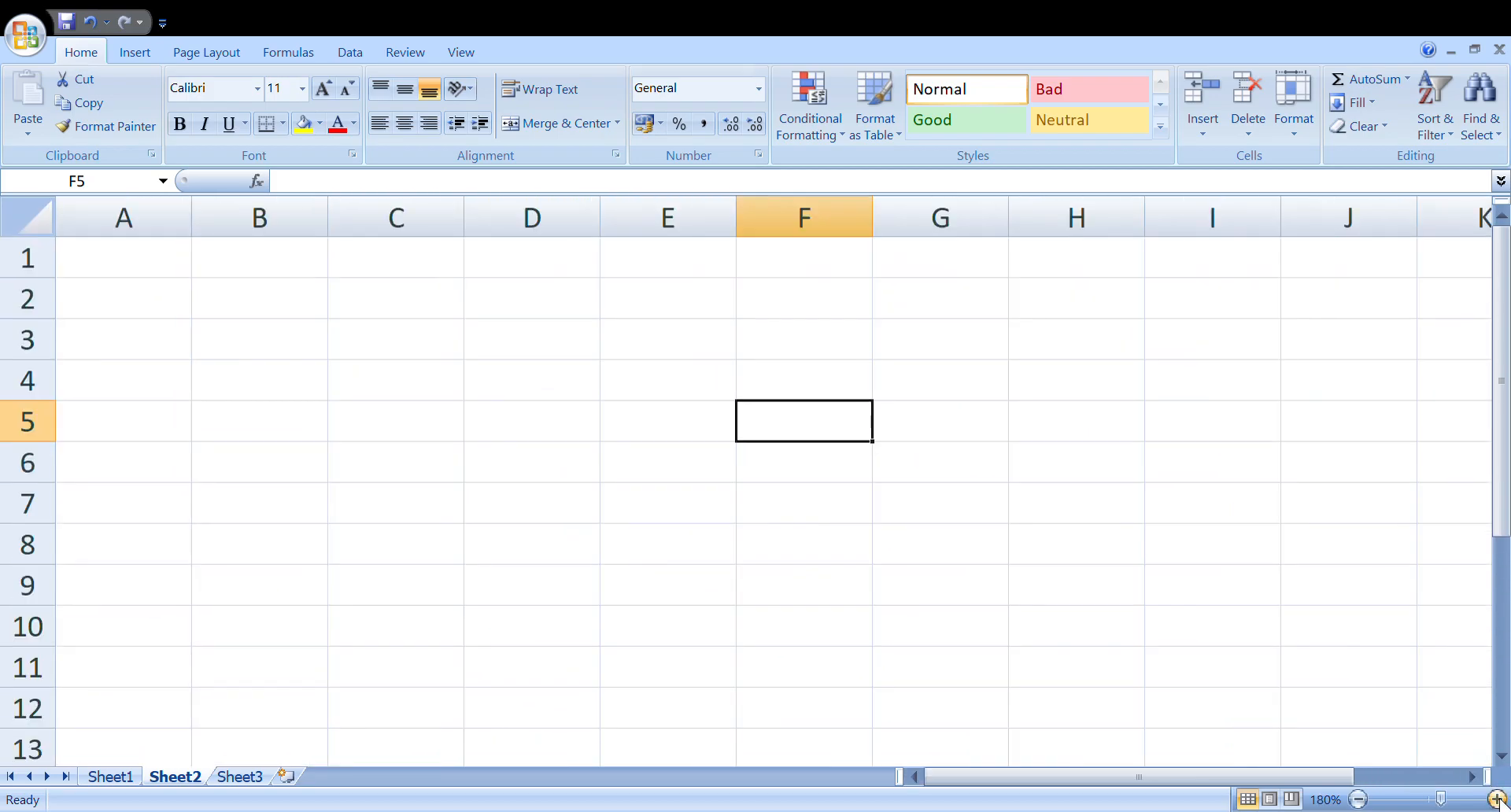
Reduce the worksheet zoom to 100%.
left_click(1357, 798)
left_click(1358, 798)
left_click(1357, 799)
left_click(1357, 799)
left_click(1357, 798)
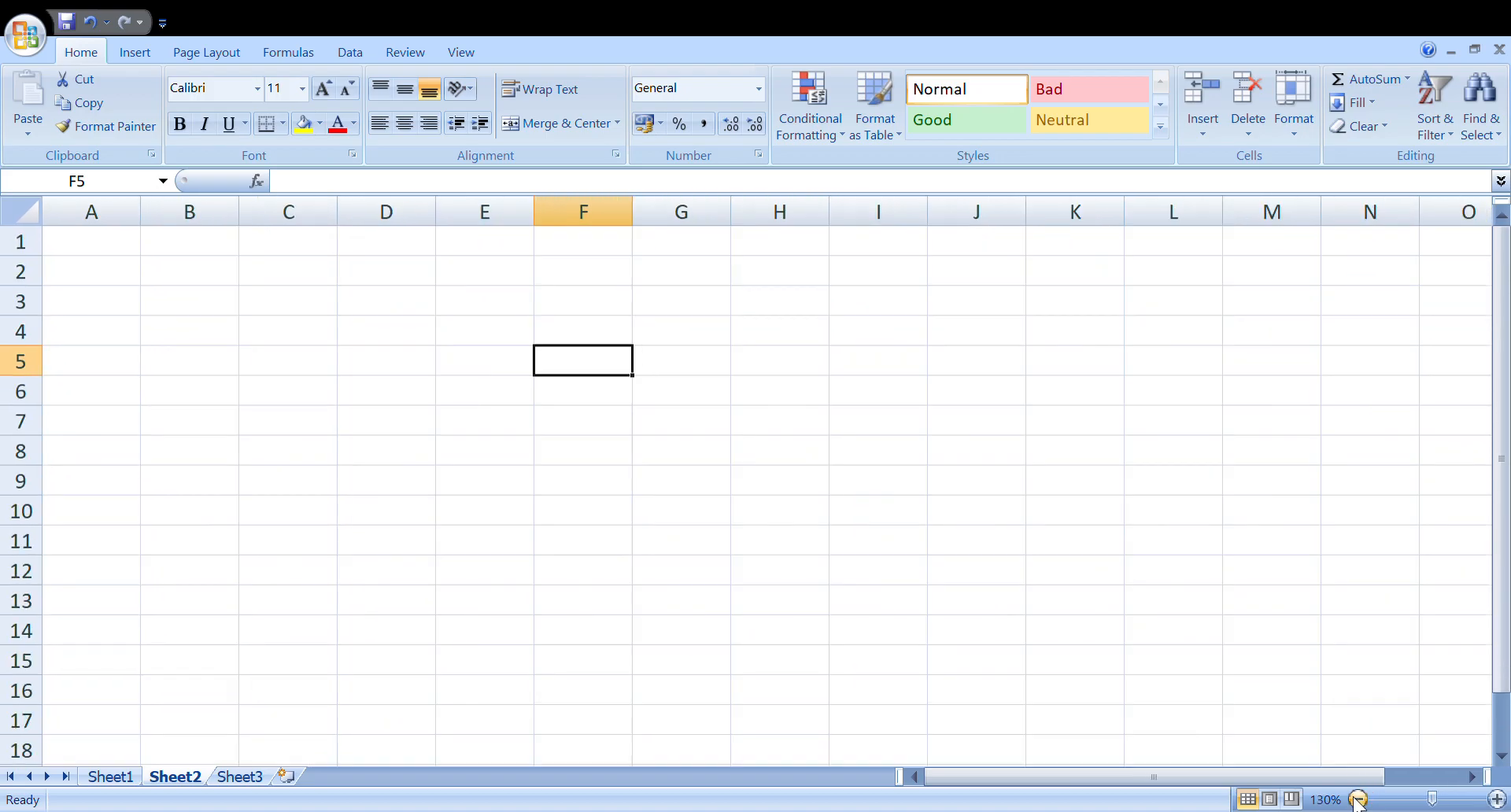
left_click(1358, 799)
left_click(1357, 799)
left_click(1358, 799)
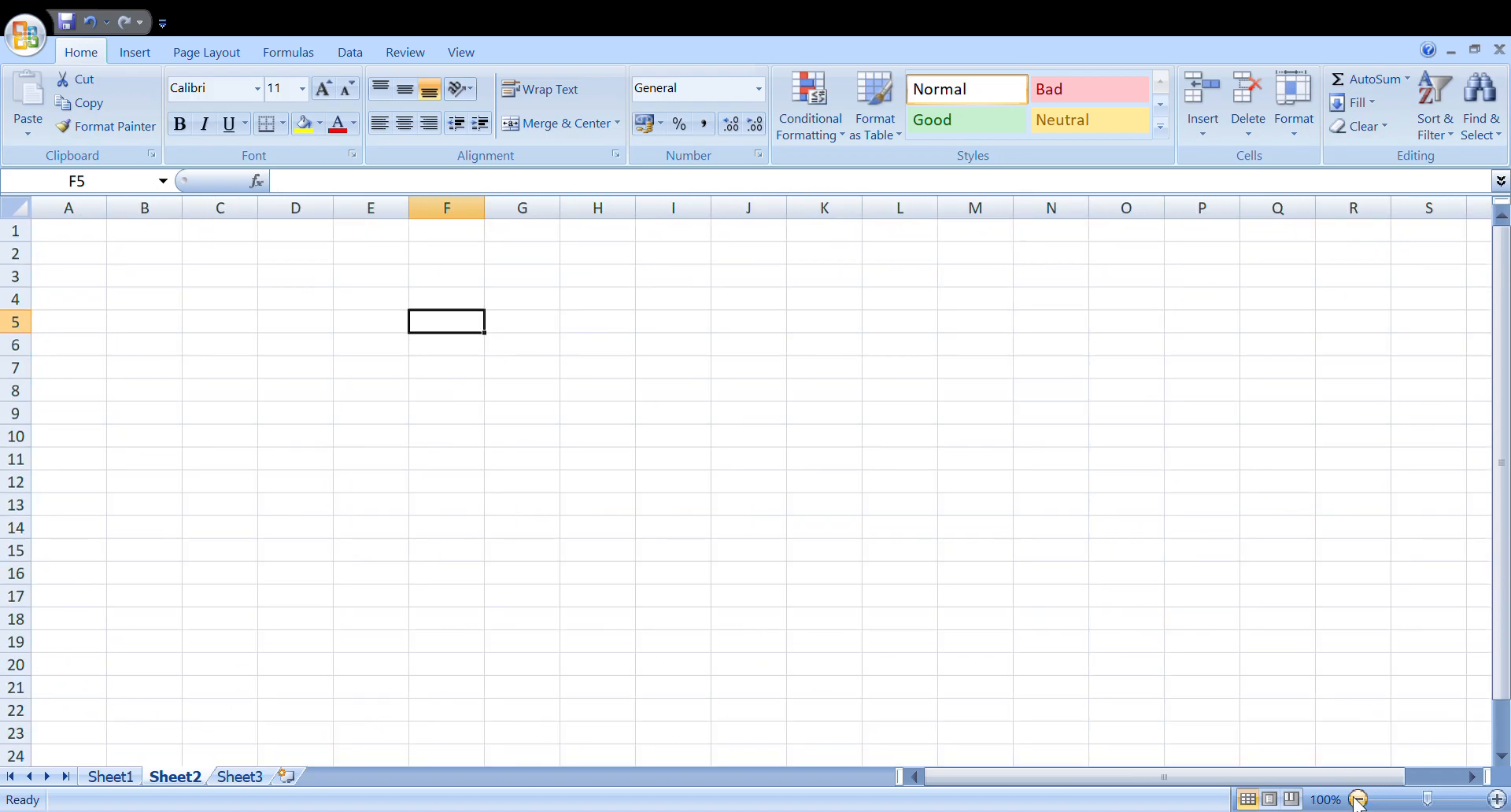